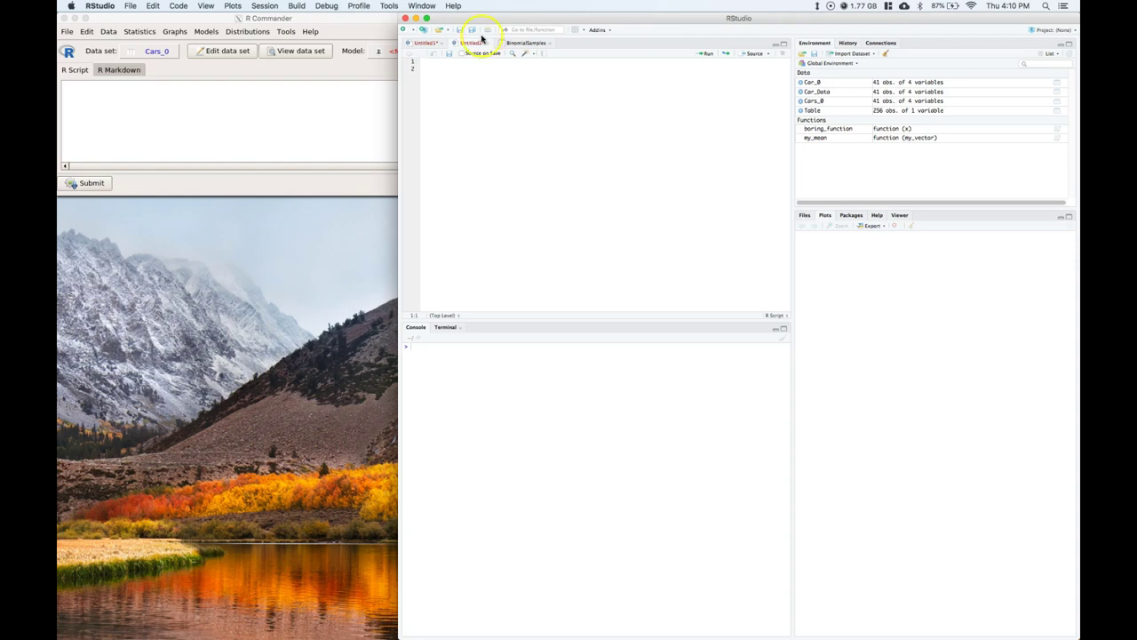
View the Cars_0 data set in R Commander, stretched tall to show all 41 rows and moved left
click(175, 143)
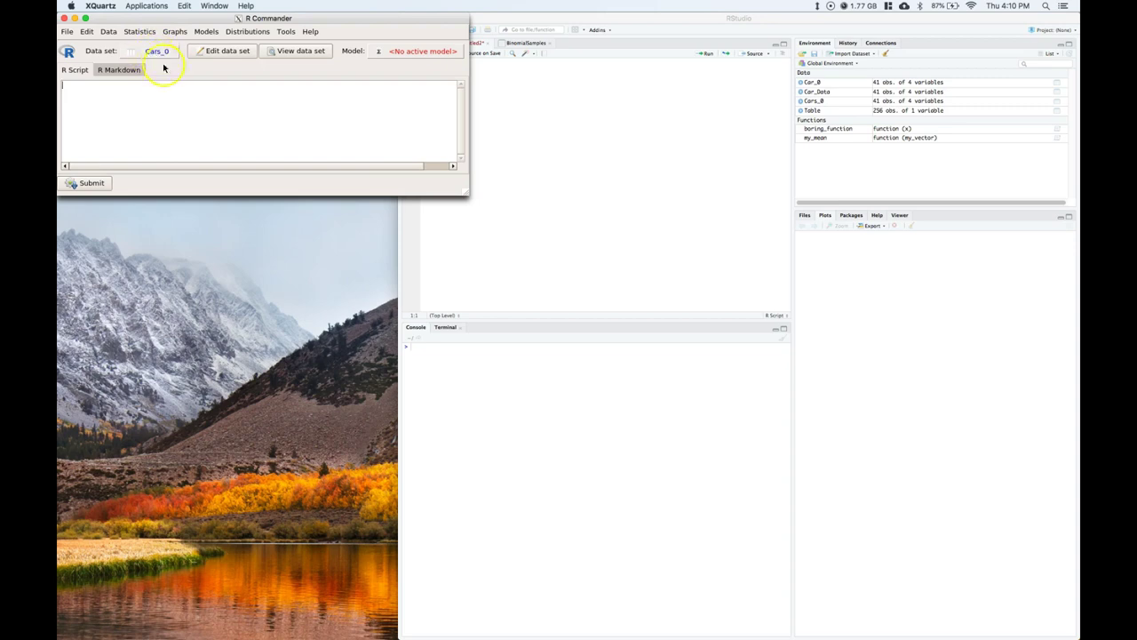
click(298, 54)
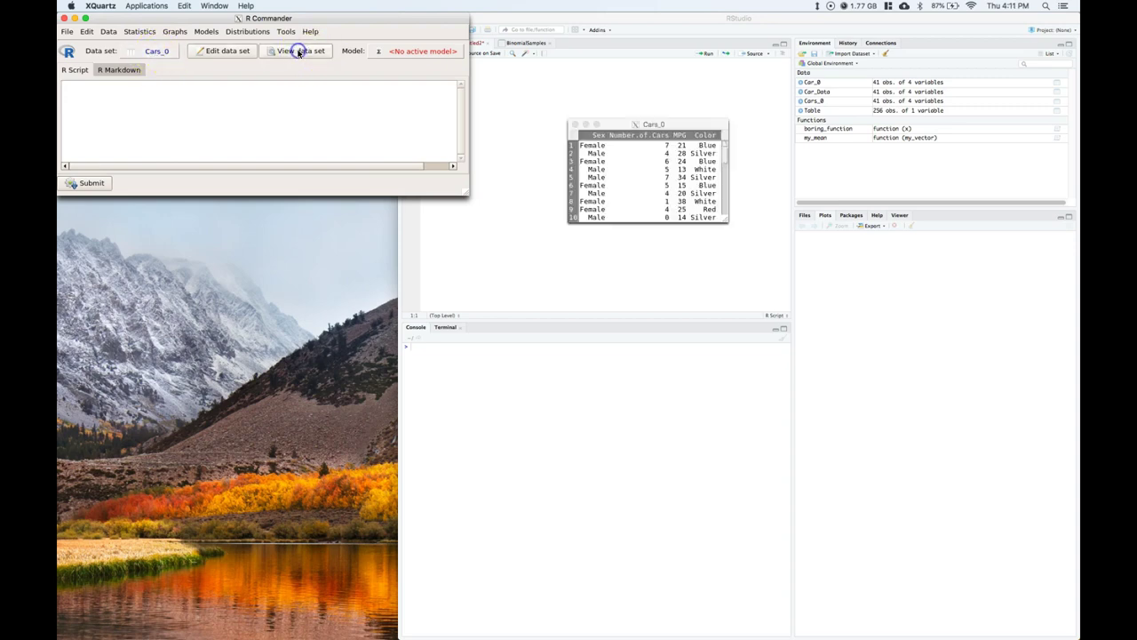
click(728, 225)
drag(729, 228, 755, 469)
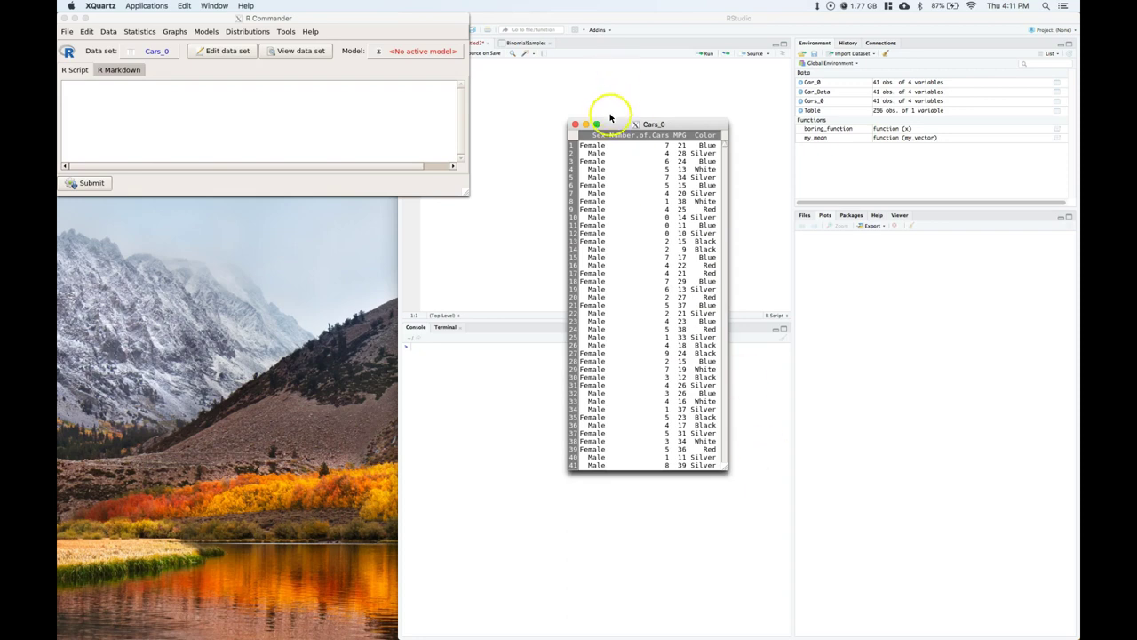
drag(613, 123, 149, 222)
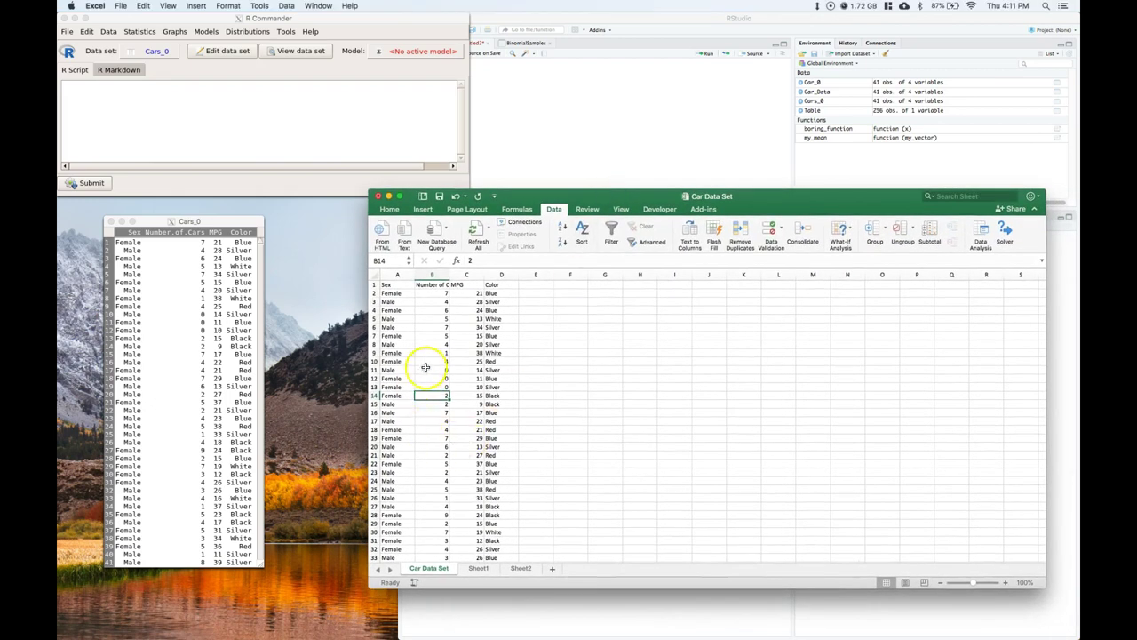
Select the zero counts in B11:B13, then minimize the Car Data Set workbook
click(426, 369)
drag(426, 369, 432, 387)
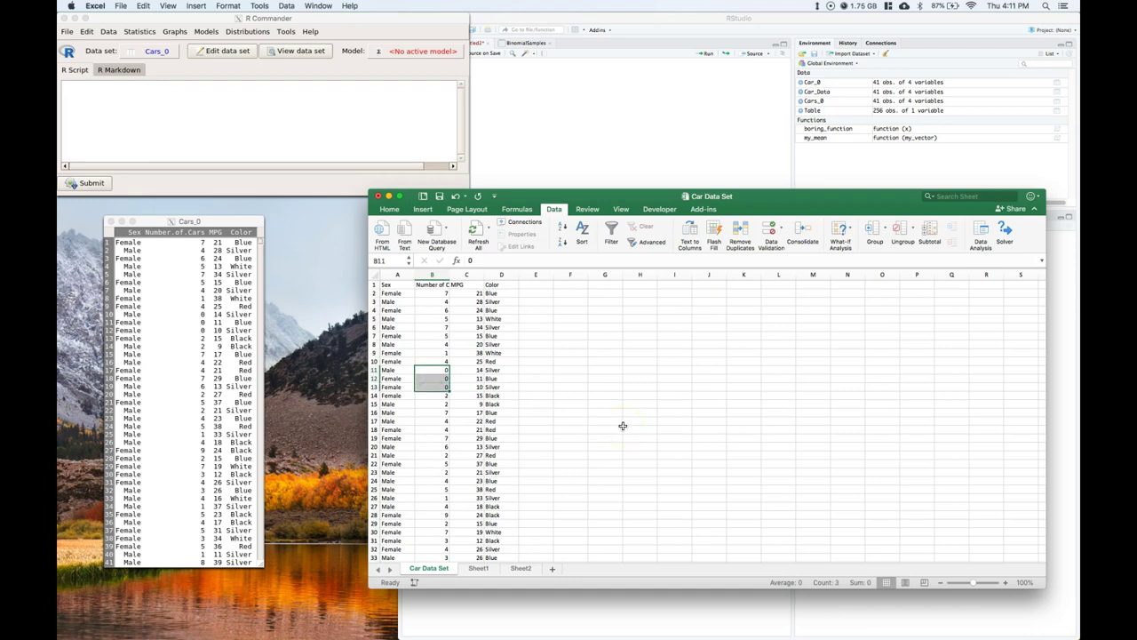
click(389, 195)
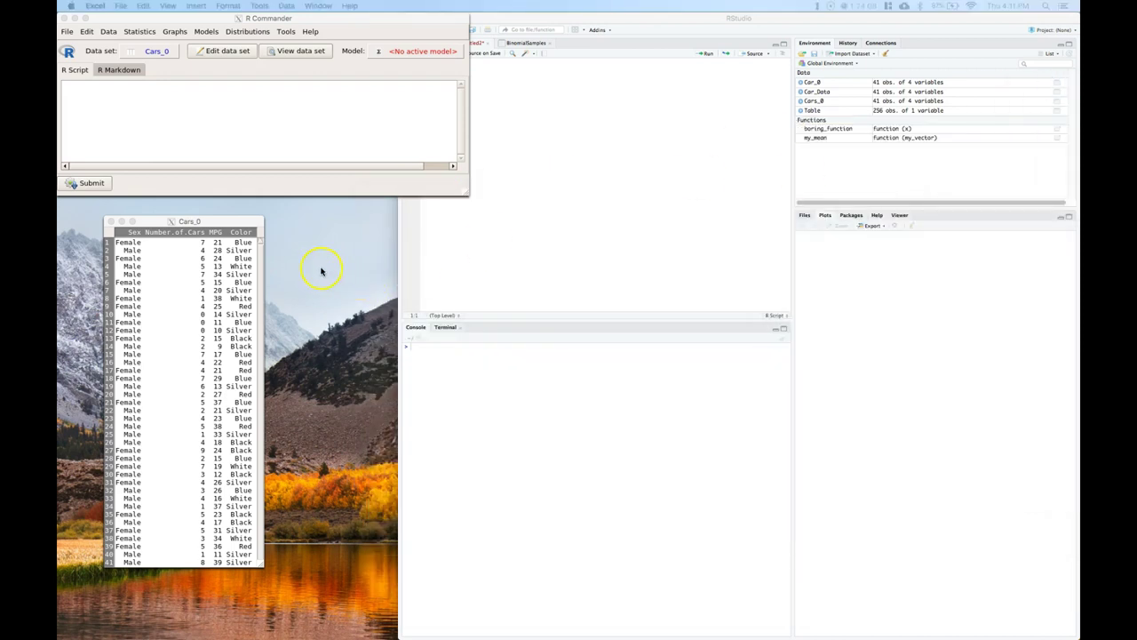
Run Frequency distributions on Cars_0 for the Color and Sex variables
click(190, 119)
click(139, 32)
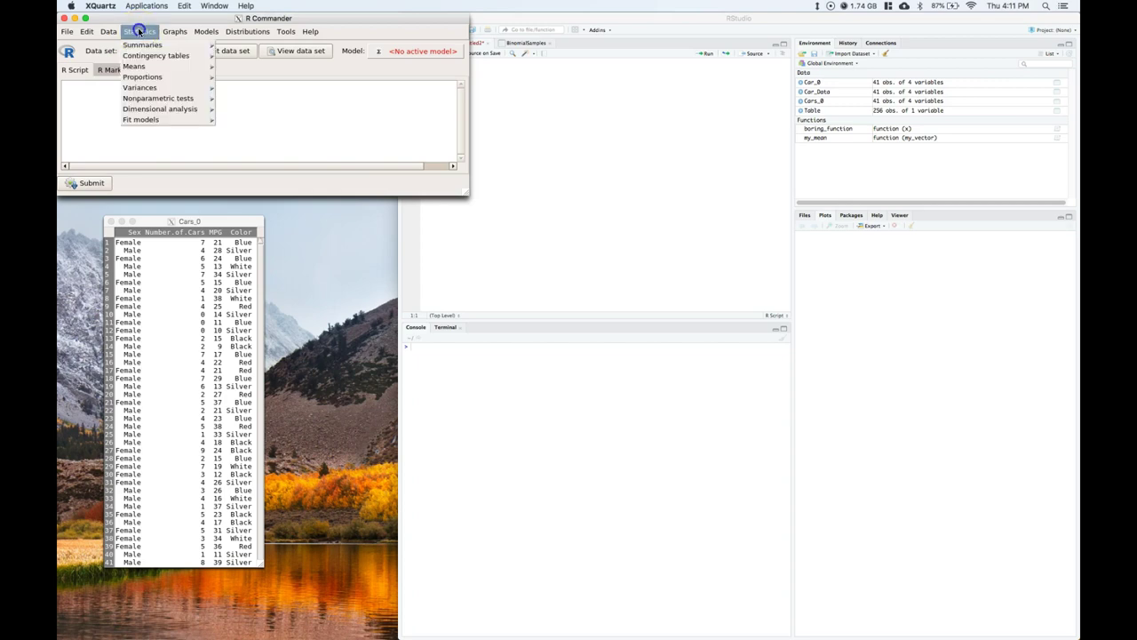
mouse_move(147, 70)
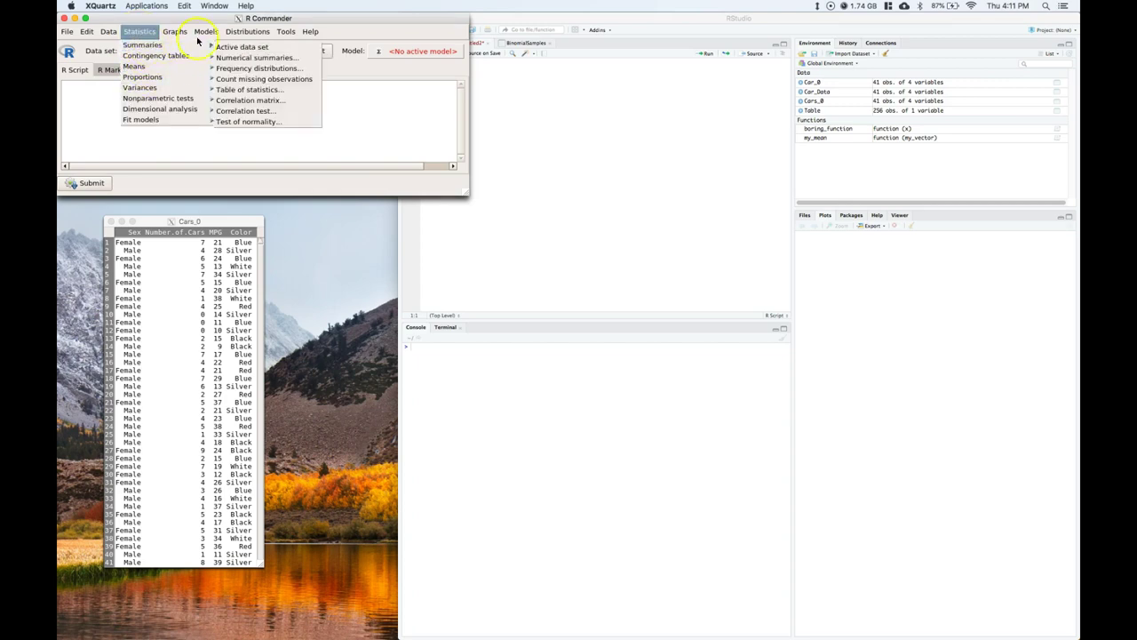
mouse_move(141, 45)
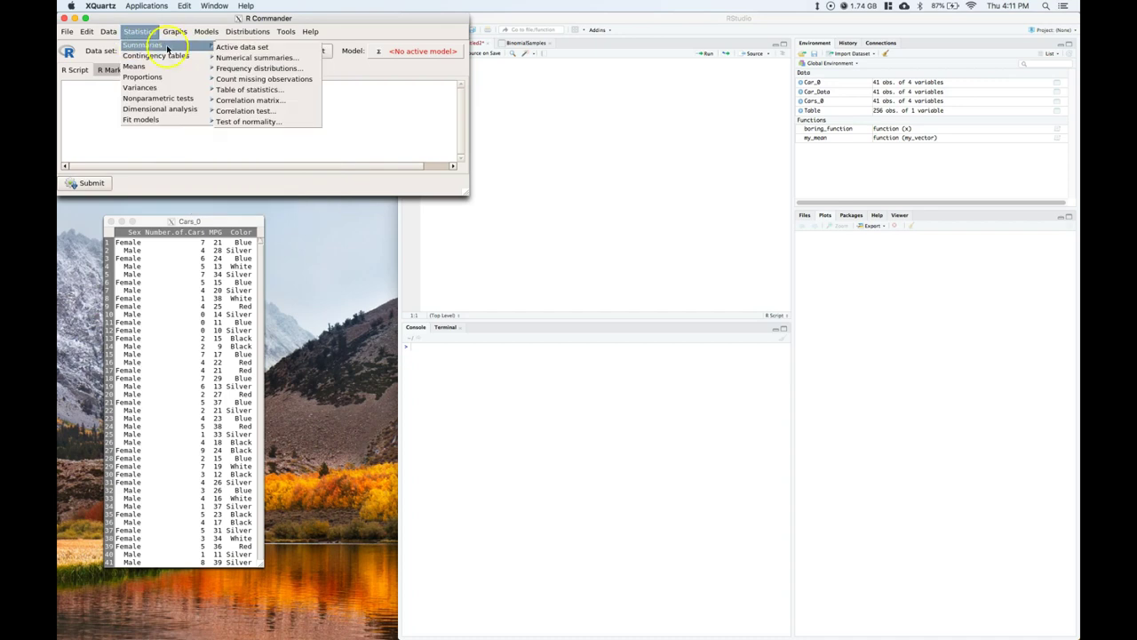
click(236, 69)
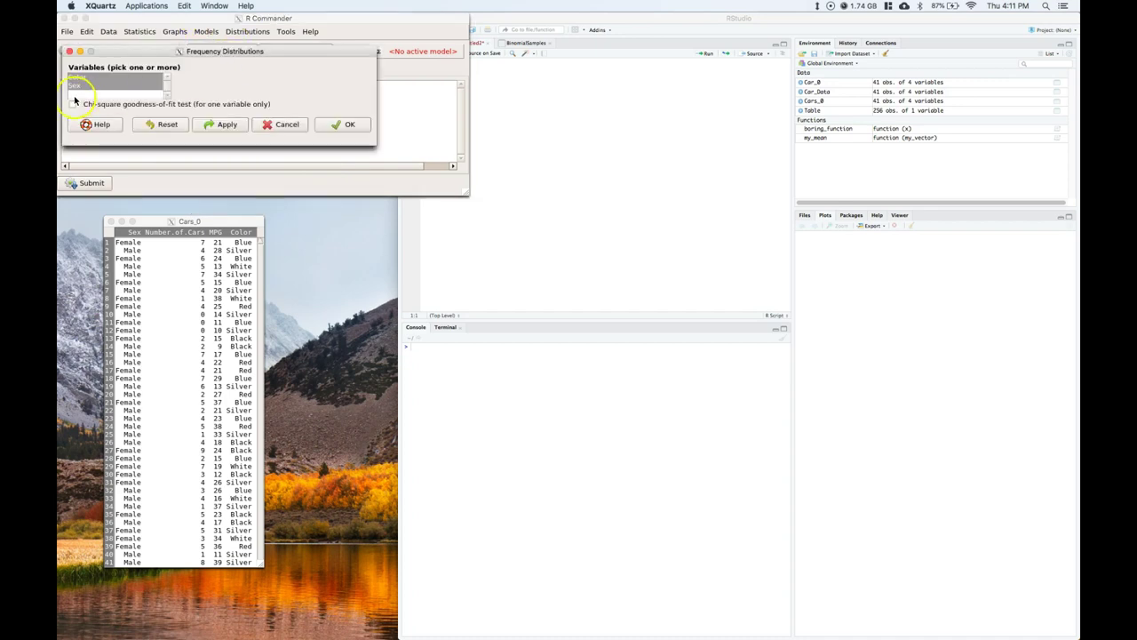
drag(79, 78, 81, 84)
click(80, 78)
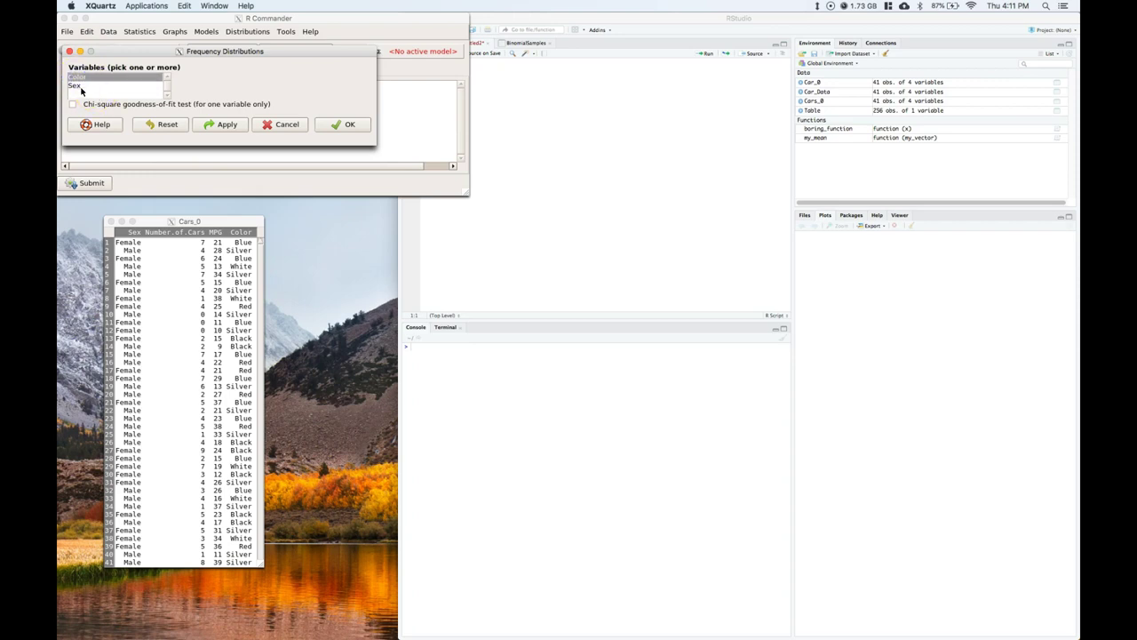
click(73, 86)
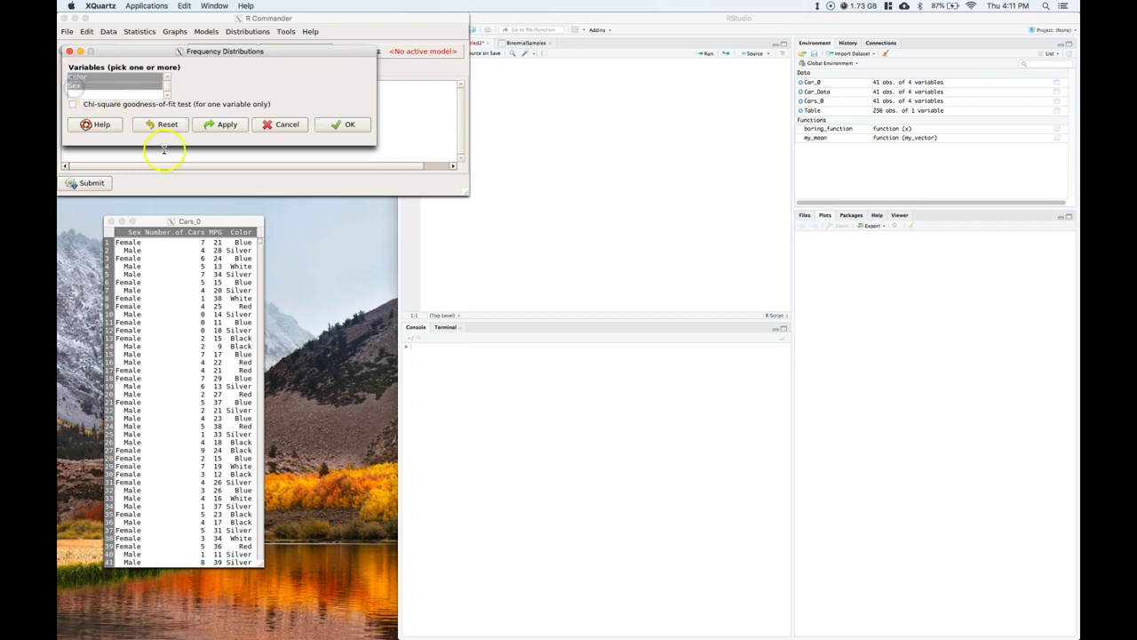
click(340, 125)
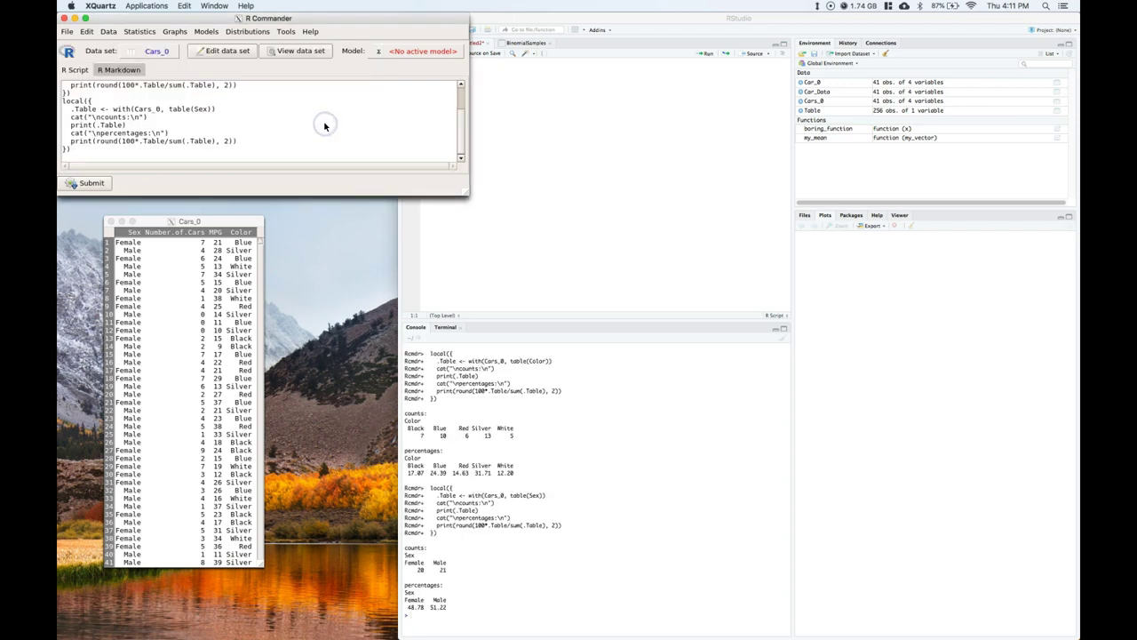
In the RStudio console, review the Color counts and percentages and the Sex frequency output
click(560, 416)
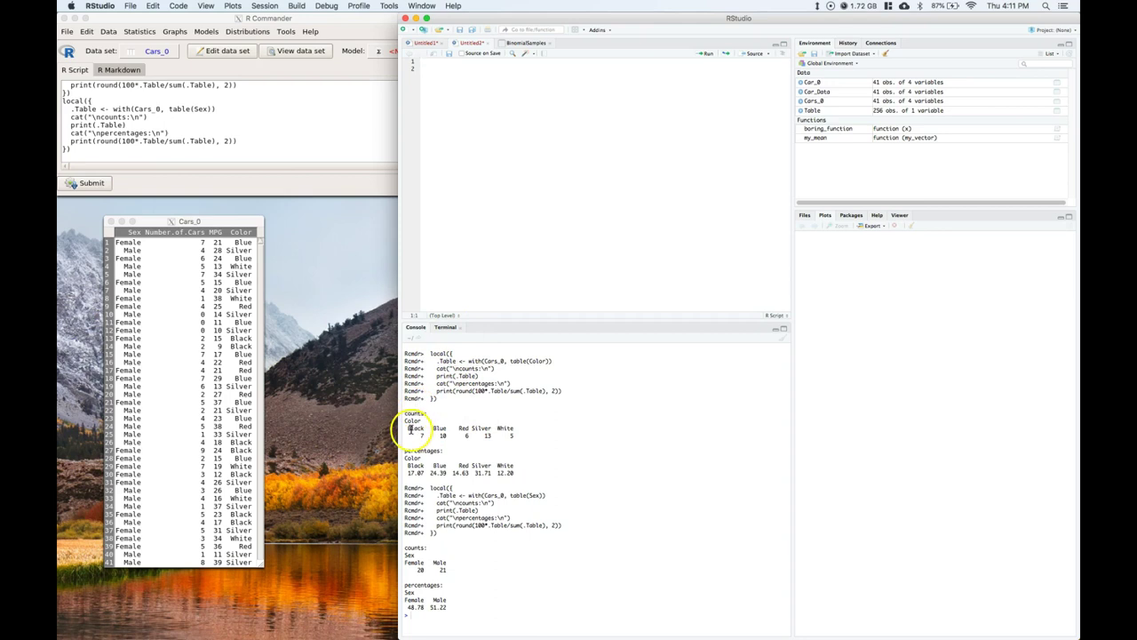
drag(410, 432, 516, 432)
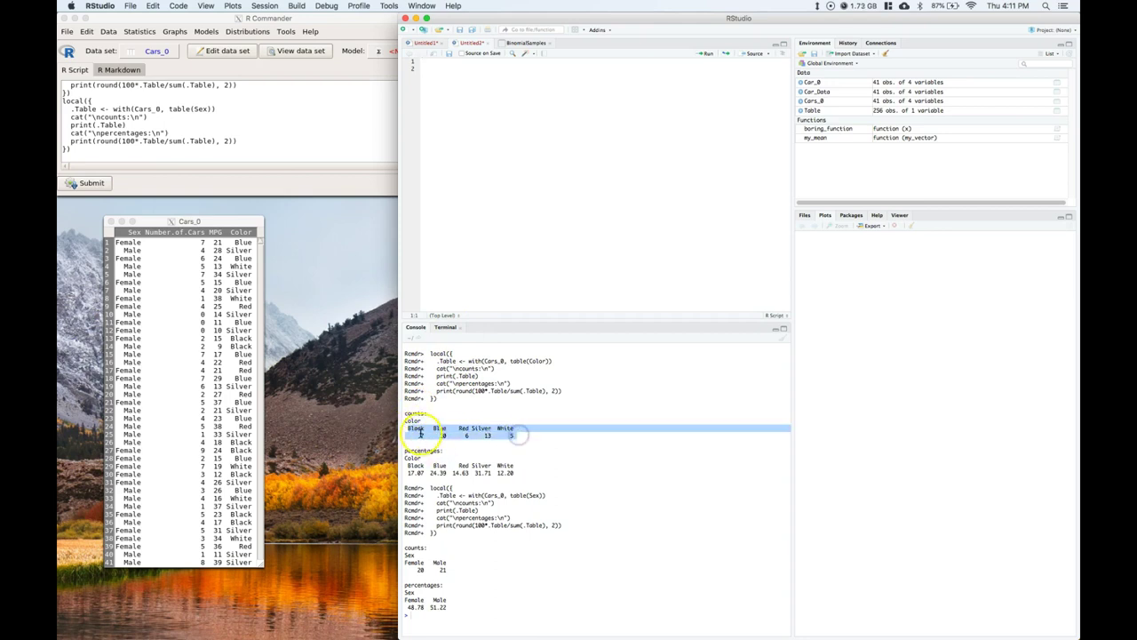
click(524, 431)
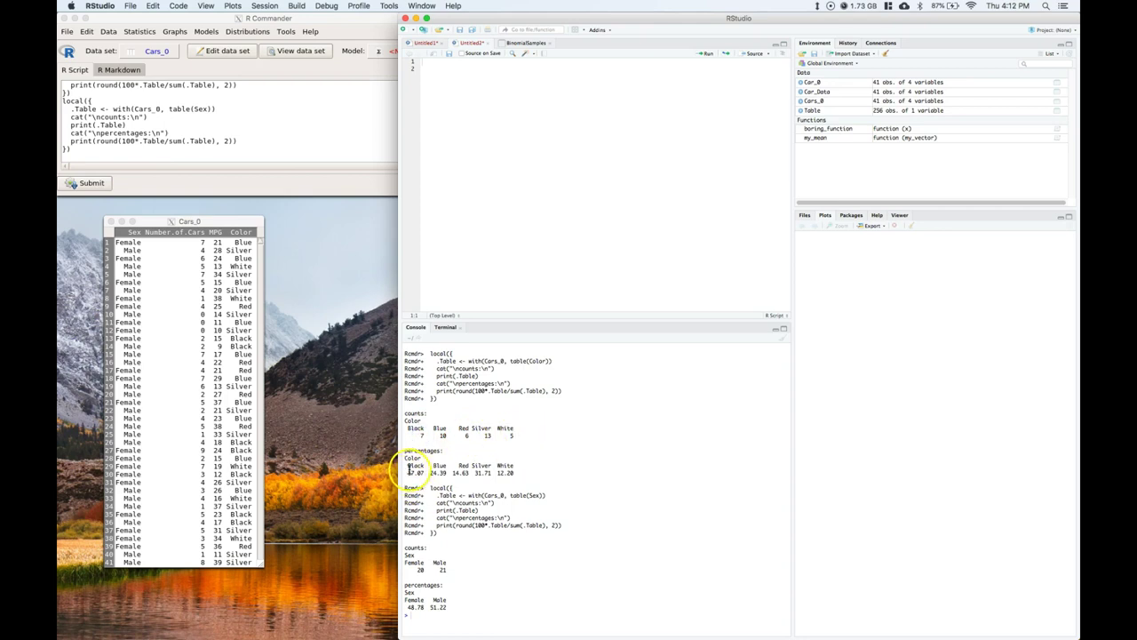
drag(407, 474, 511, 473)
click(462, 567)
drag(407, 561, 453, 611)
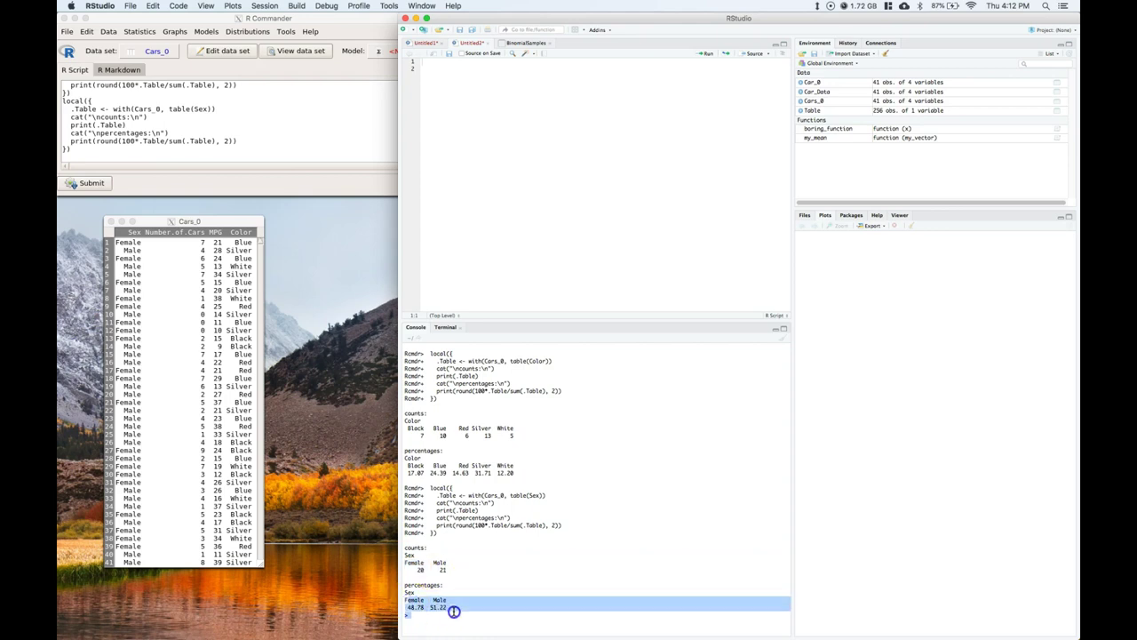
click(520, 565)
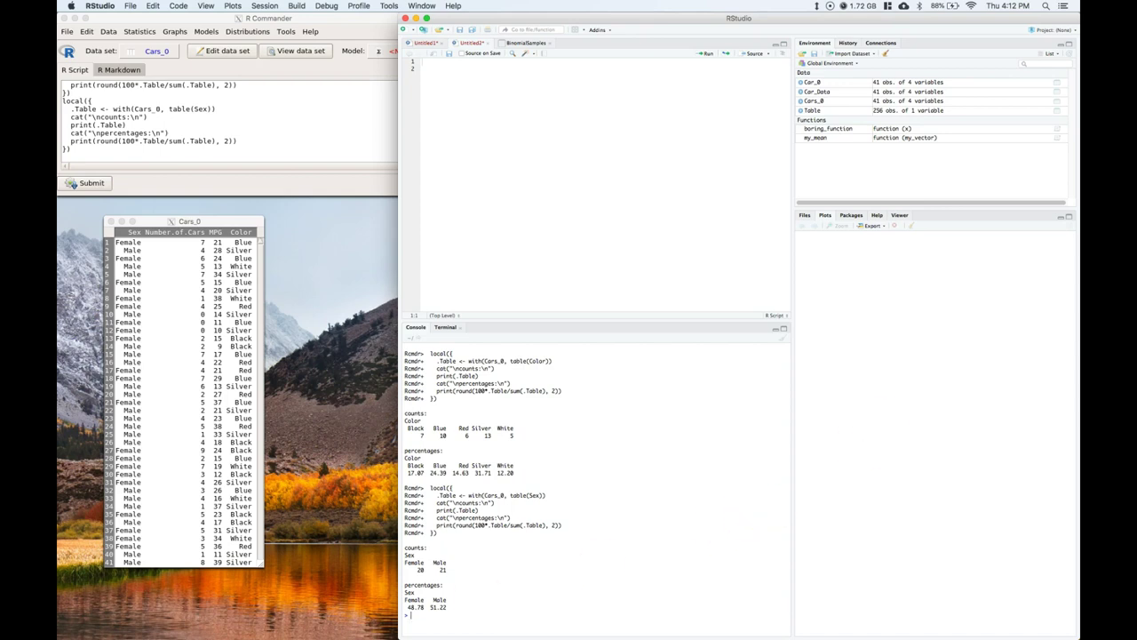
Restore and narrow the Excel window on Sheet2, then select the Color names and counts in the console
drag(1080, 98, 335, 202)
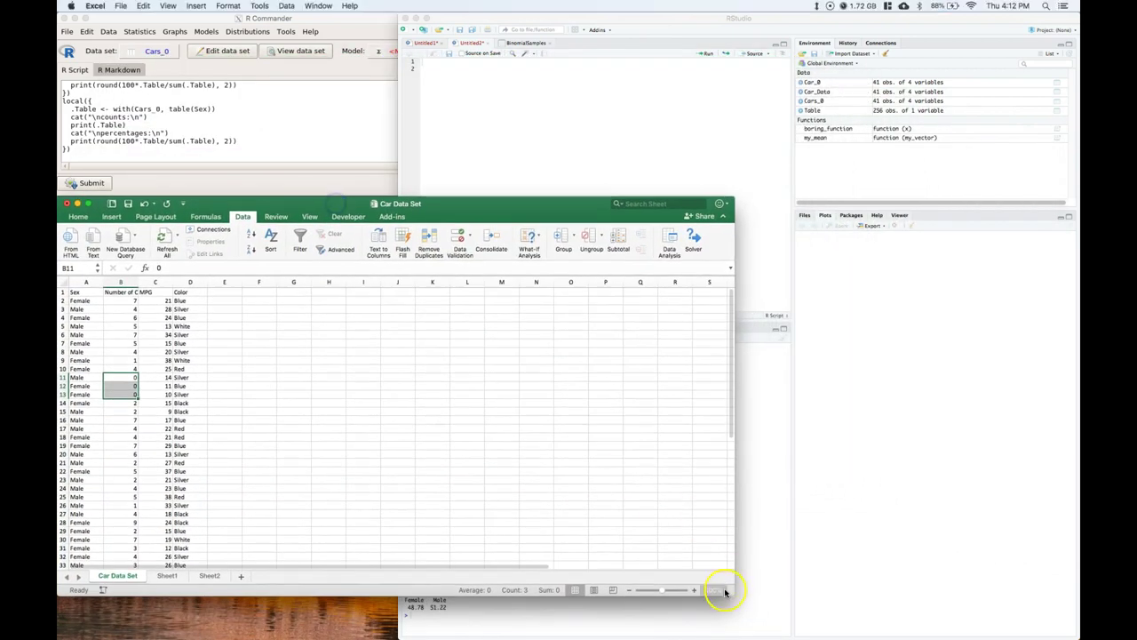
drag(732, 589, 395, 634)
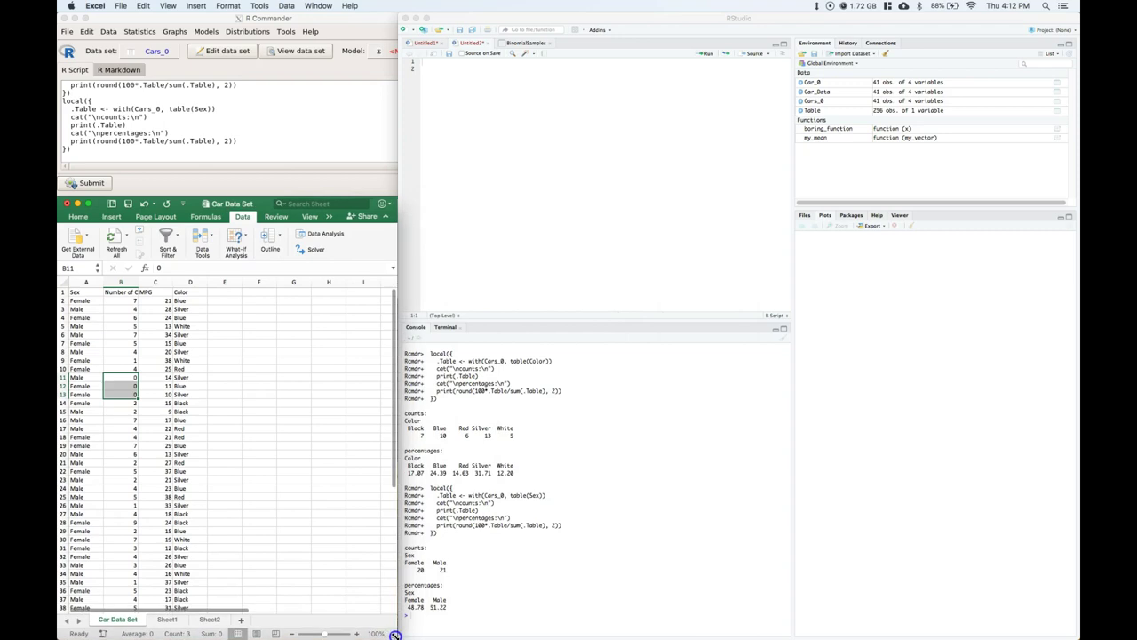
click(269, 454)
click(169, 619)
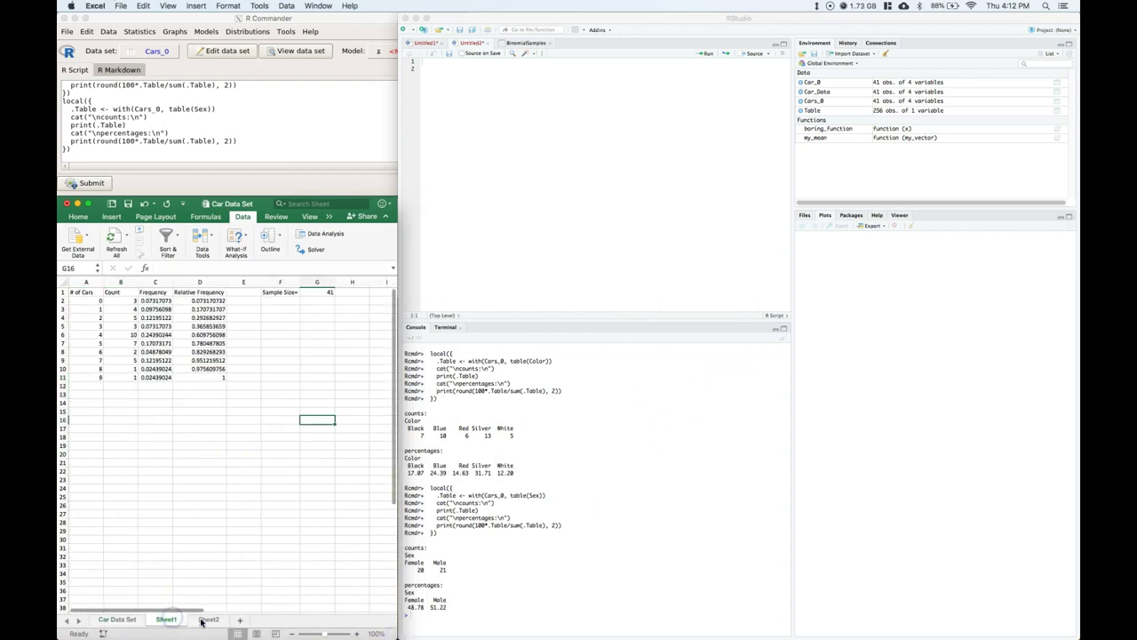
click(207, 619)
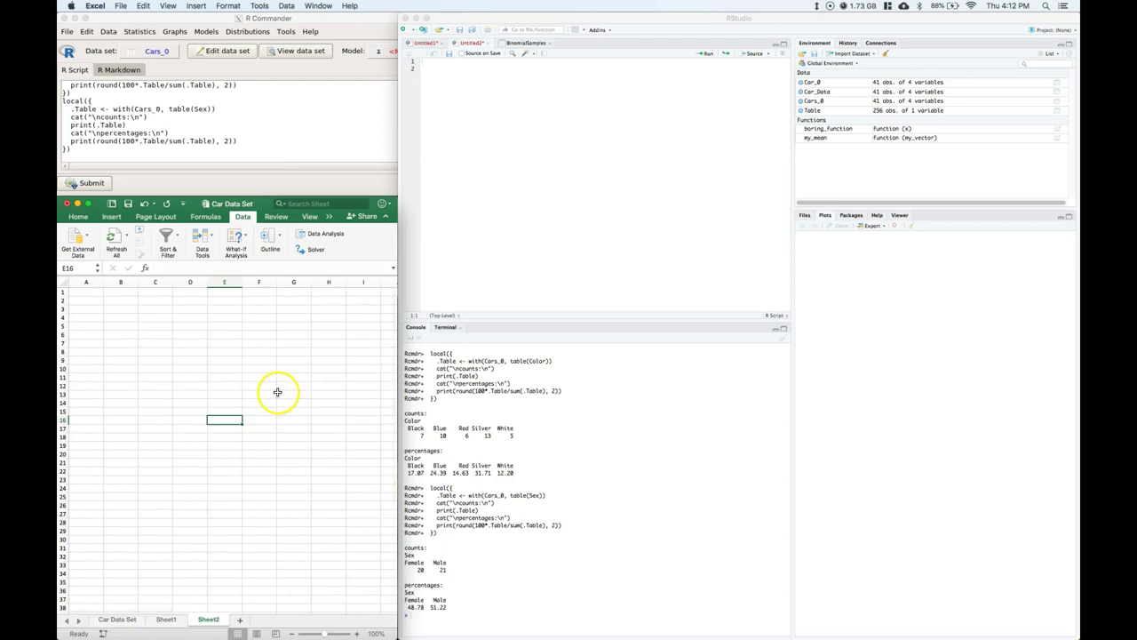
click(584, 450)
drag(408, 429, 504, 435)
Copy the console's Color names and counts and paste them into the sheet at C3
right_click(503, 429)
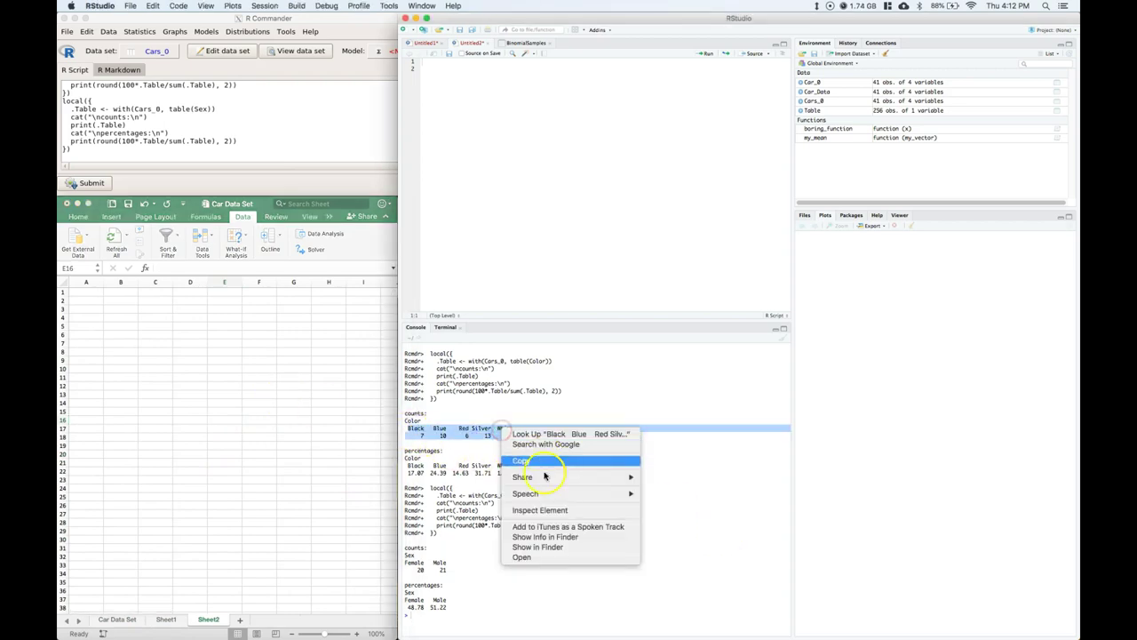
click(543, 459)
click(65, 301)
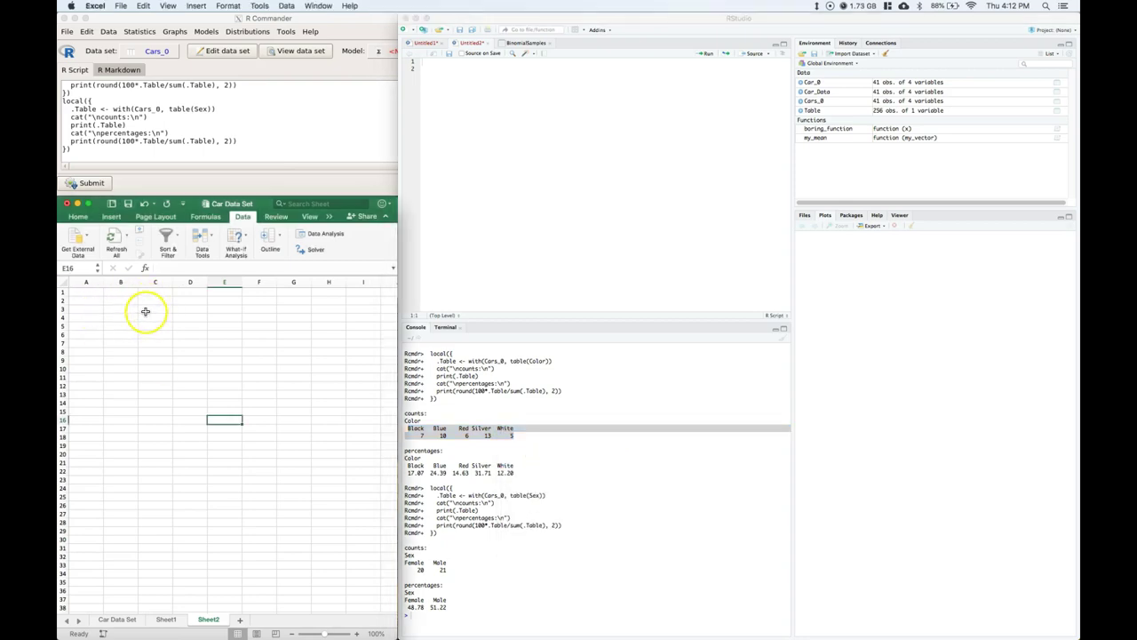
right_click(146, 312)
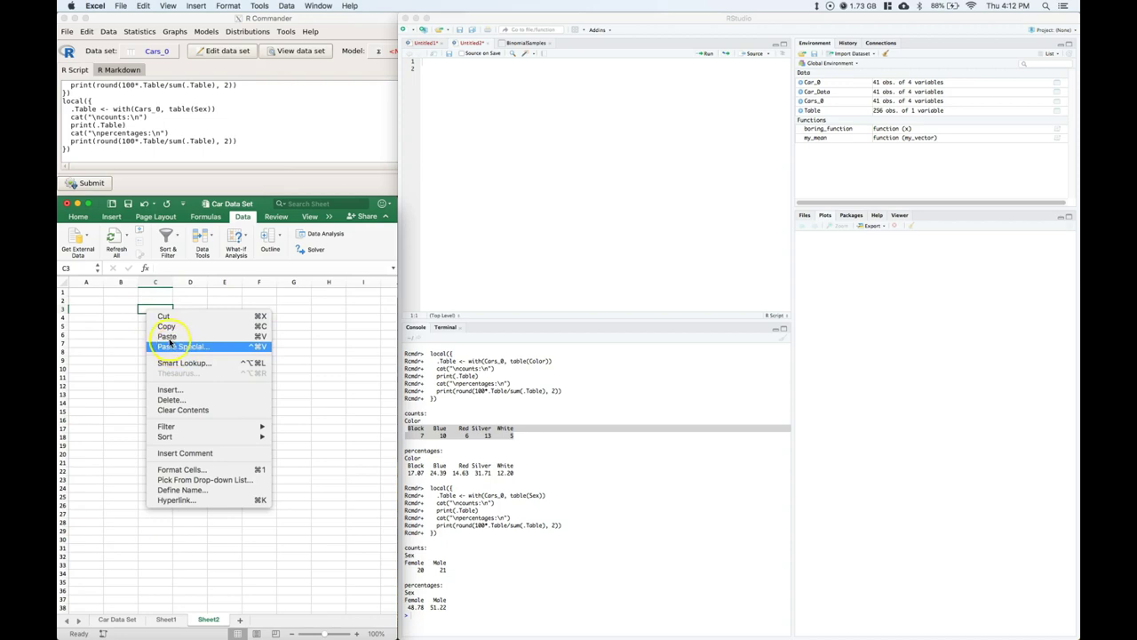
click(167, 336)
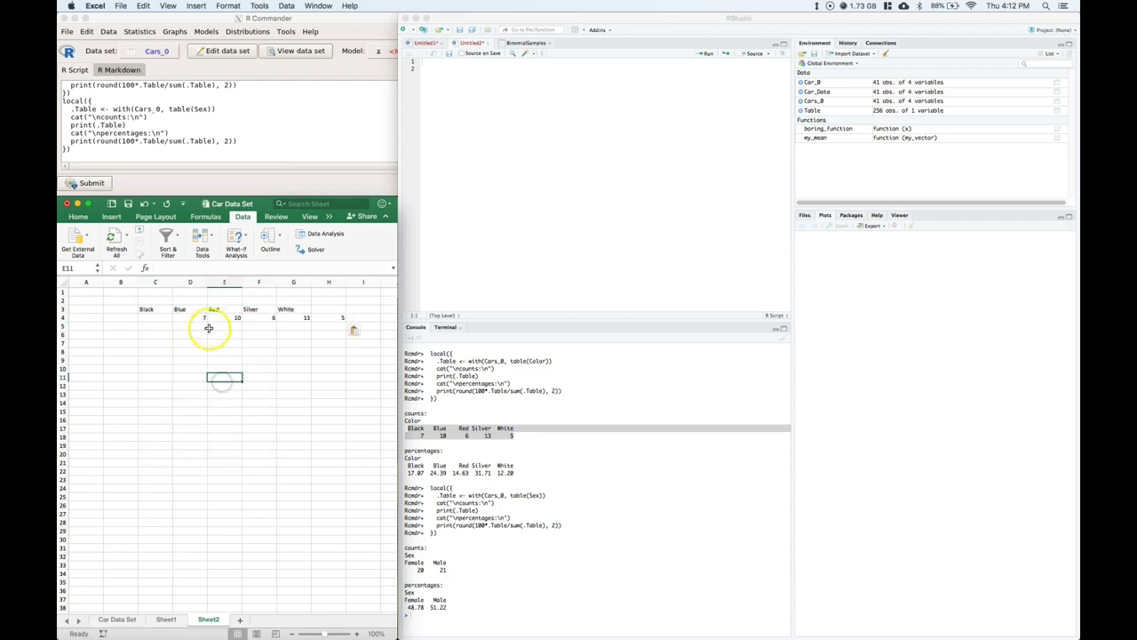
Shift the counts 7, 10, 6, 13, 5 left into C4:G4 under their colour names
click(155, 317)
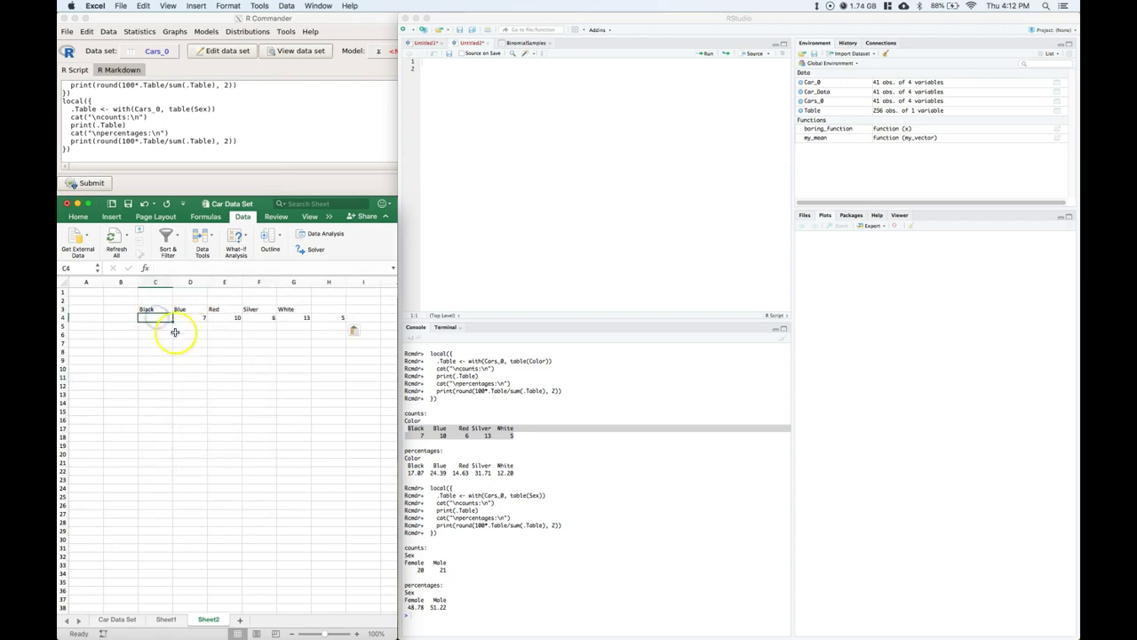
drag(185, 317, 296, 315)
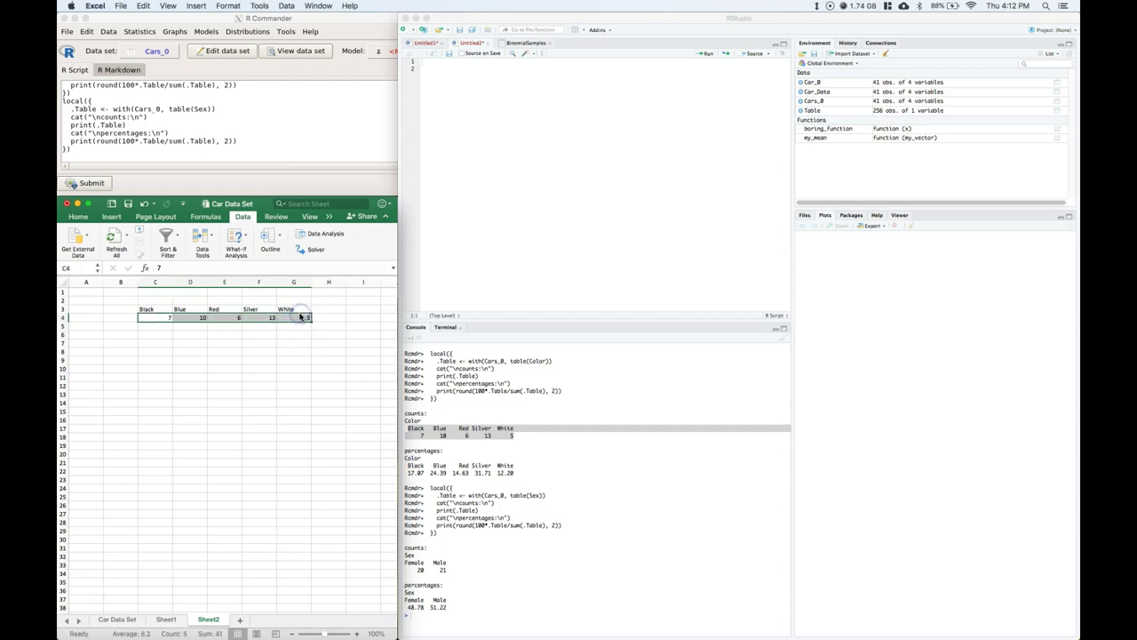
click(315, 392)
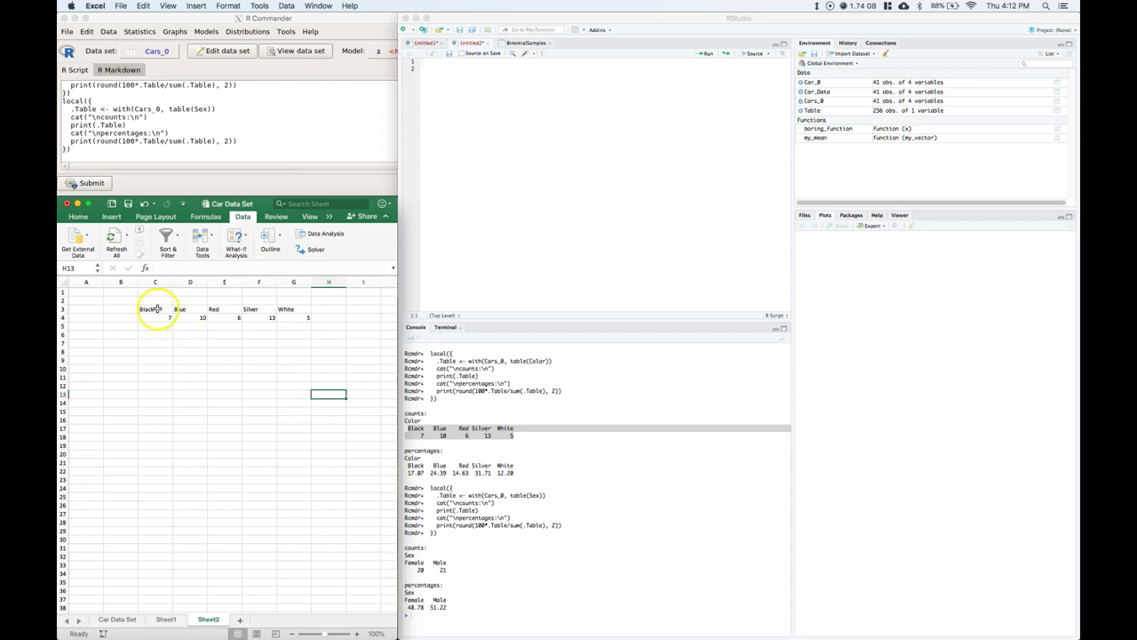
Copy C3:G4 and paste it transposed into A6:B10
drag(147, 310, 283, 317)
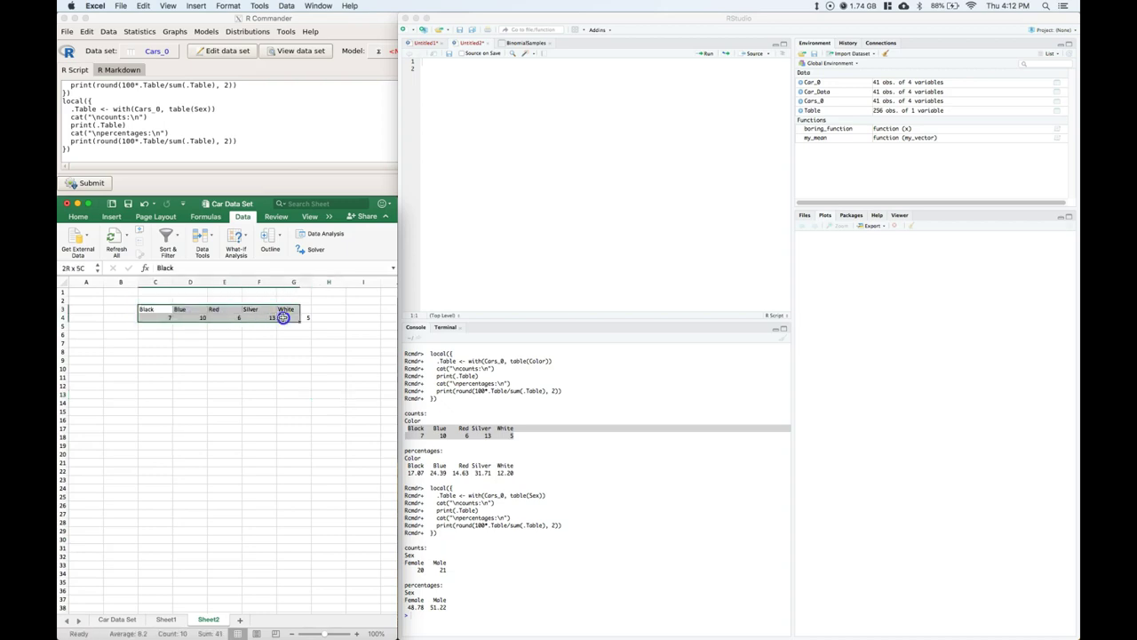
right_click(175, 312)
click(193, 331)
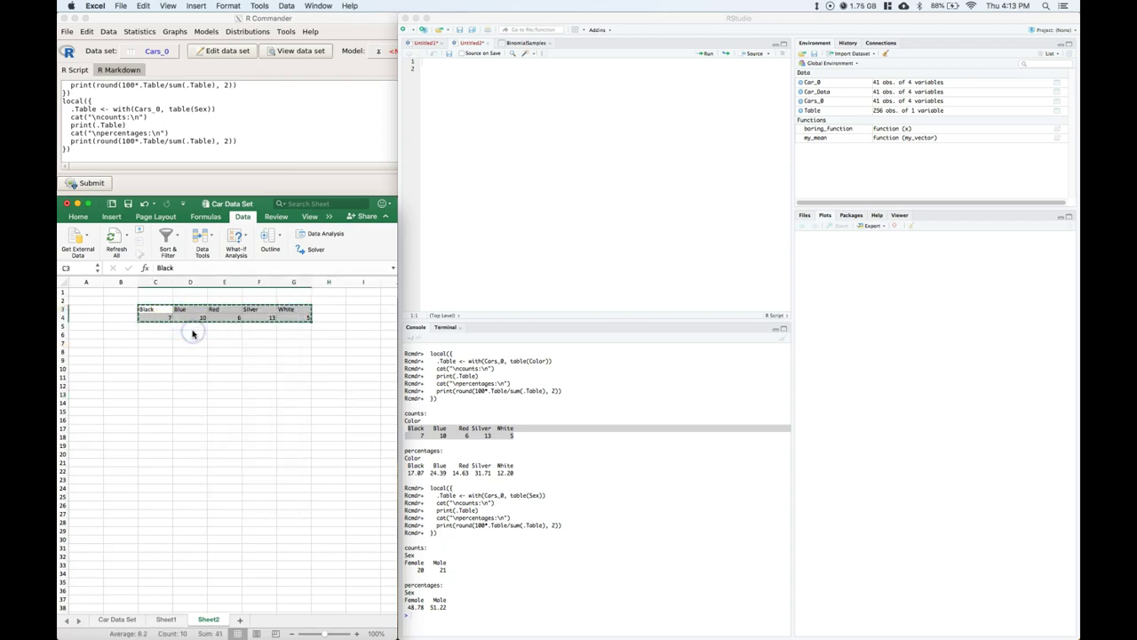
click(80, 332)
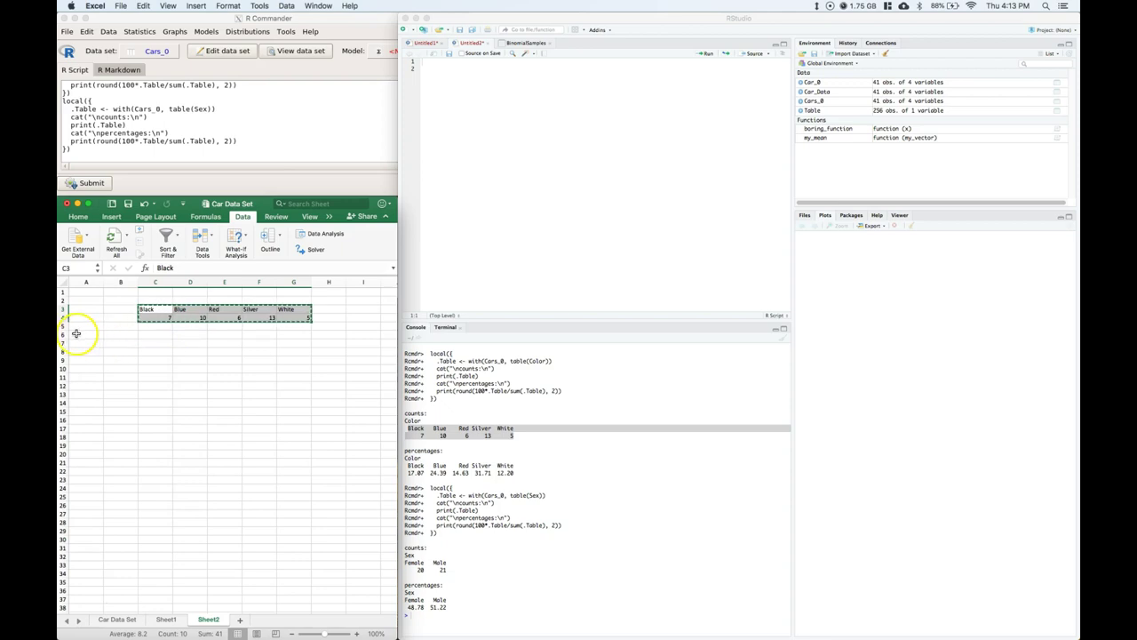
right_click(78, 333)
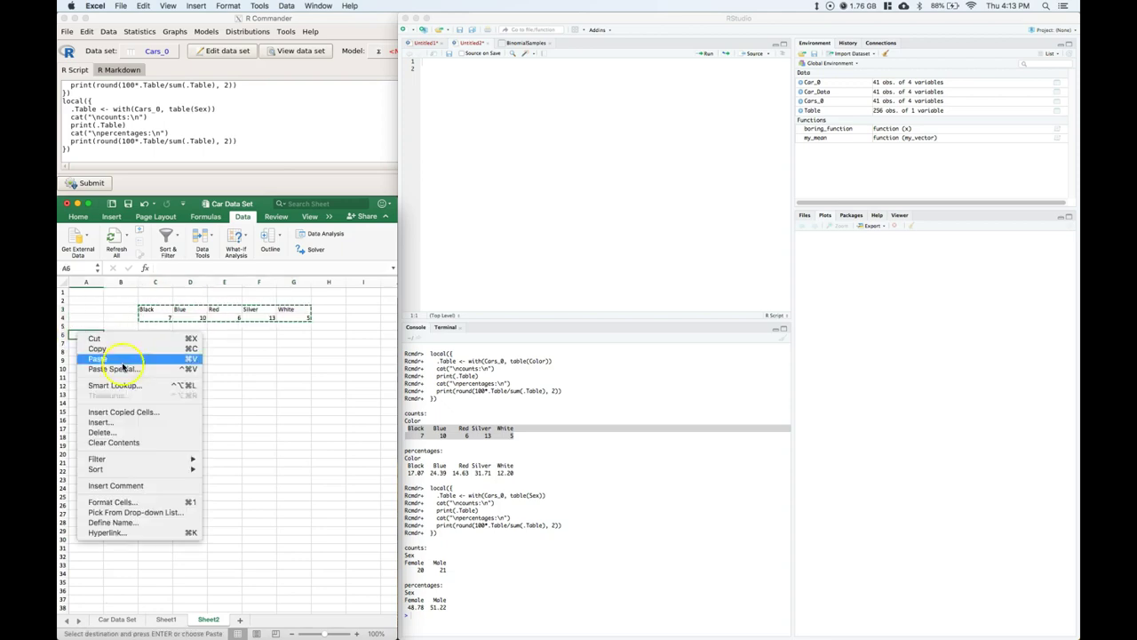
click(122, 372)
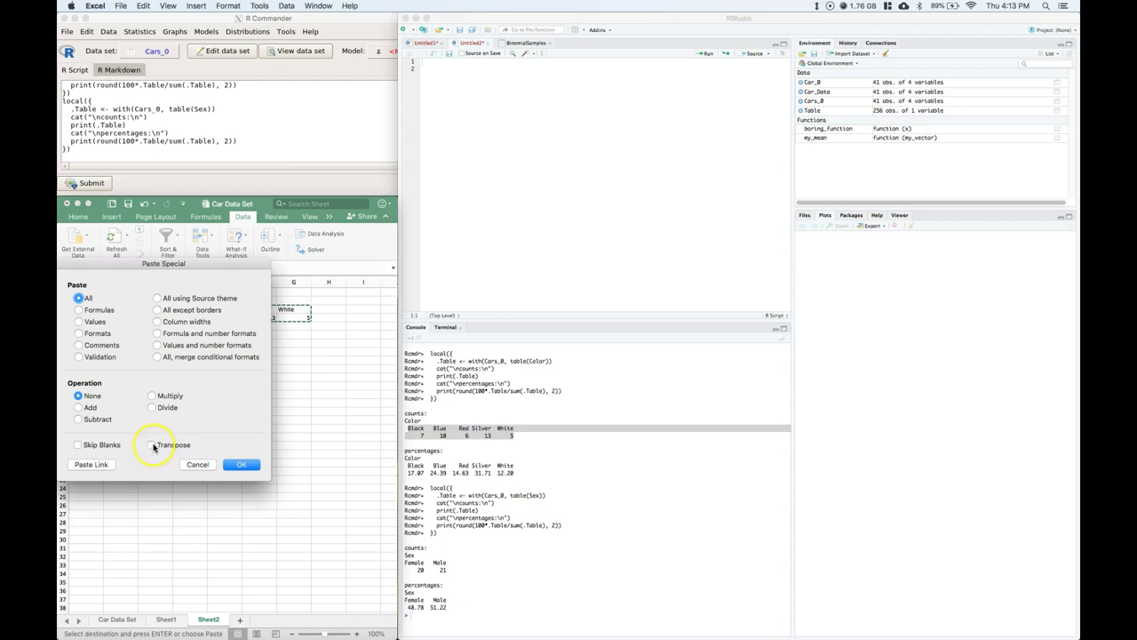
click(152, 445)
click(251, 467)
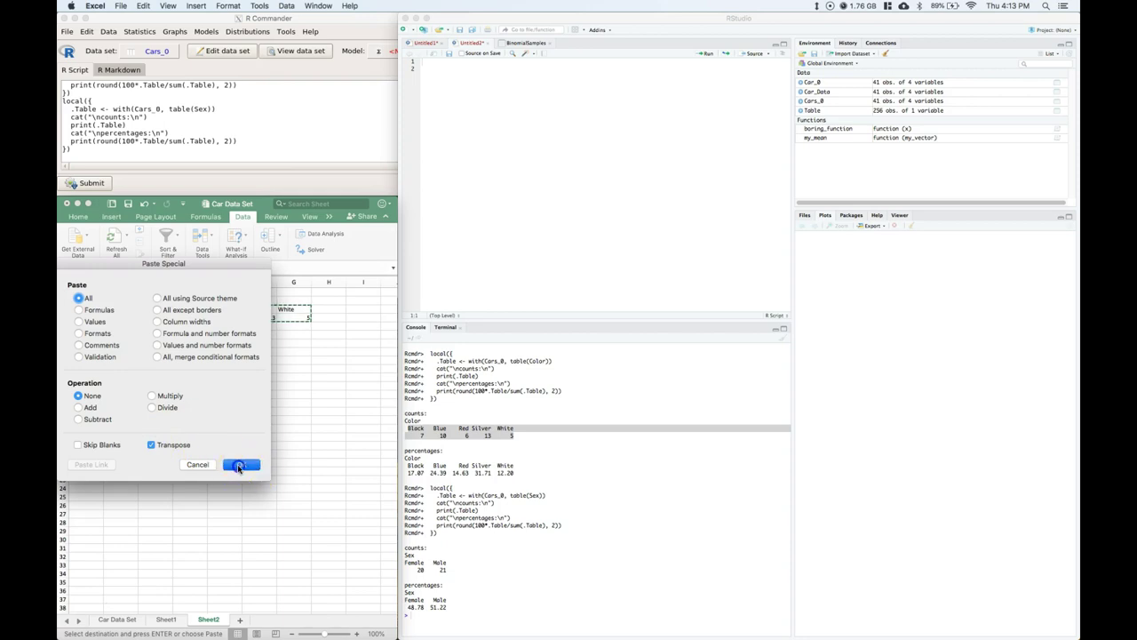
click(185, 377)
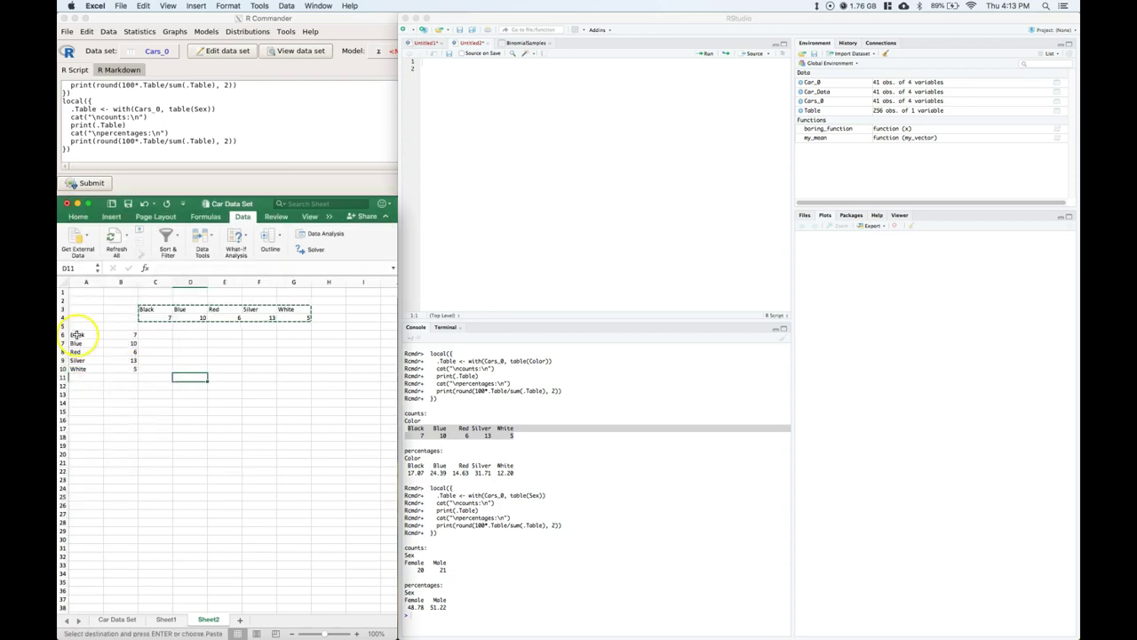
drag(77, 335, 127, 368)
click(177, 380)
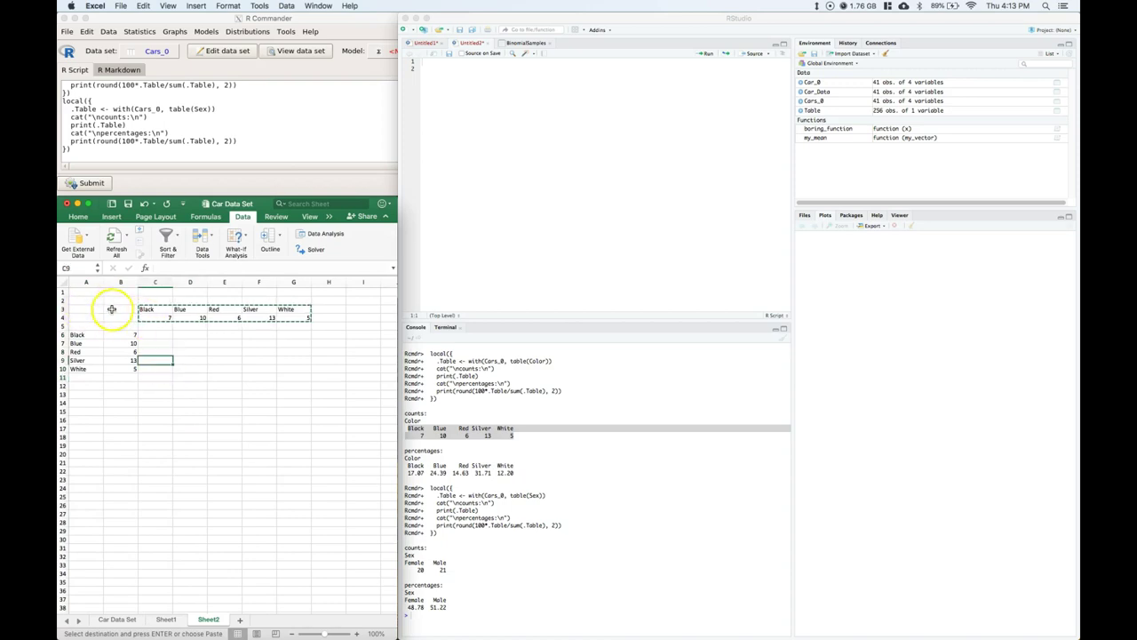
Delete the old horizontal table in rows 3–4 and enter the header Color in A5
click(83, 308)
drag(62, 308, 62, 318)
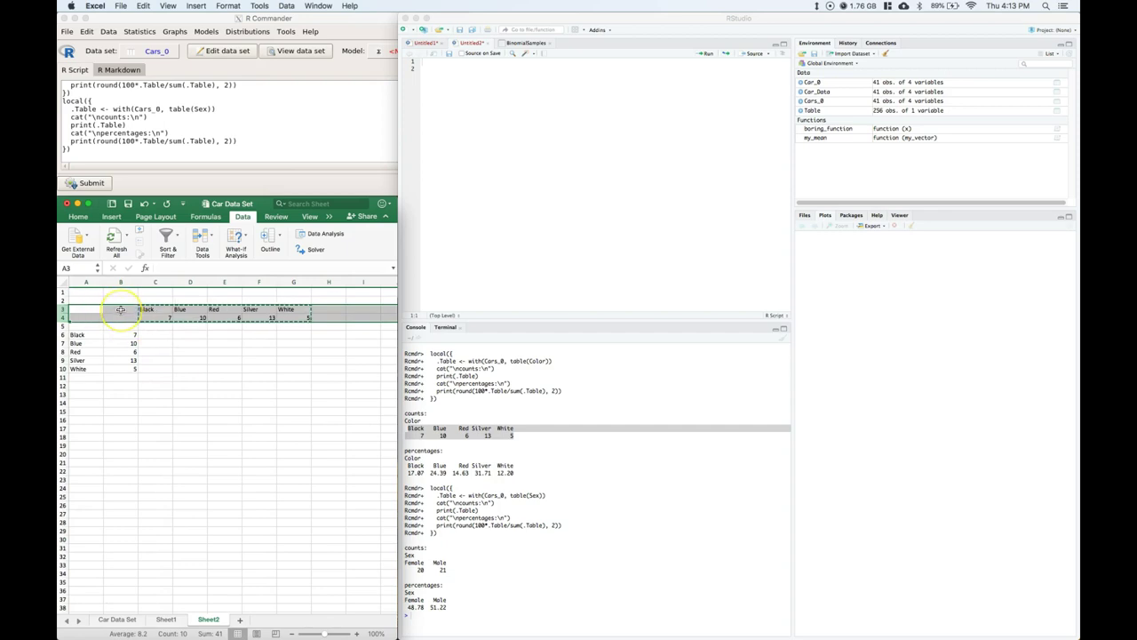
key(Delete)
click(192, 372)
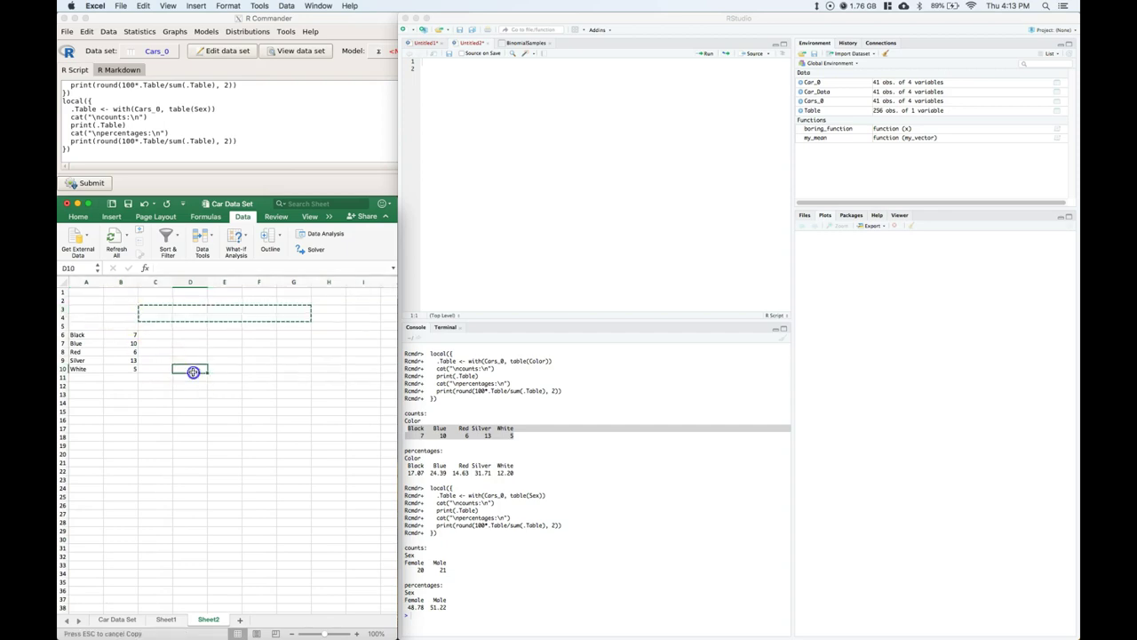
key(Escape)
click(191, 401)
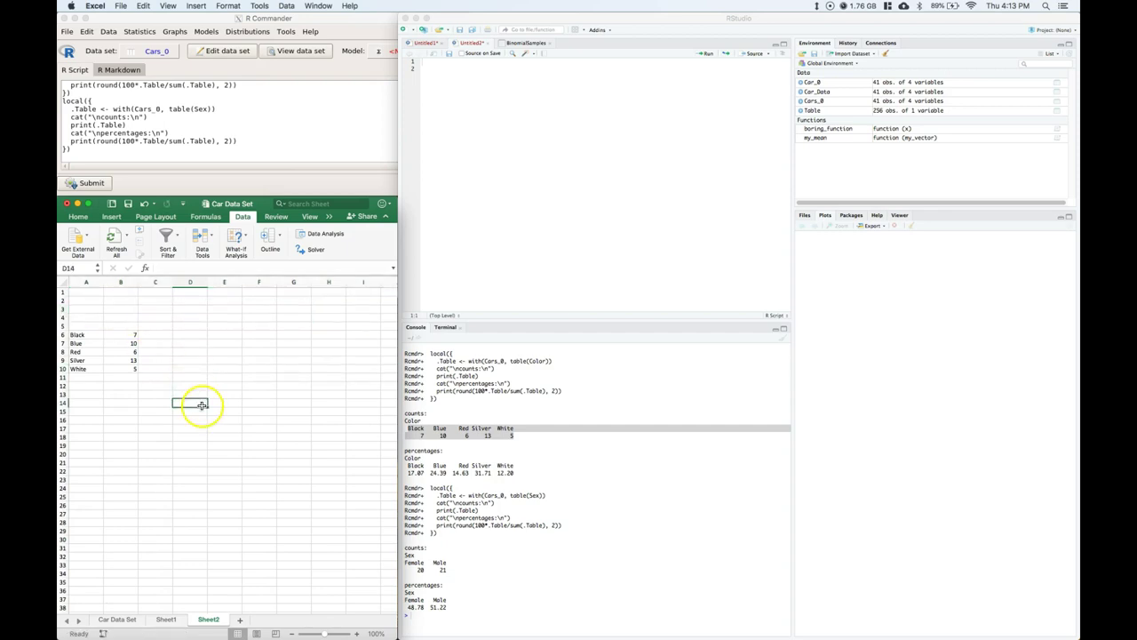
click(83, 326)
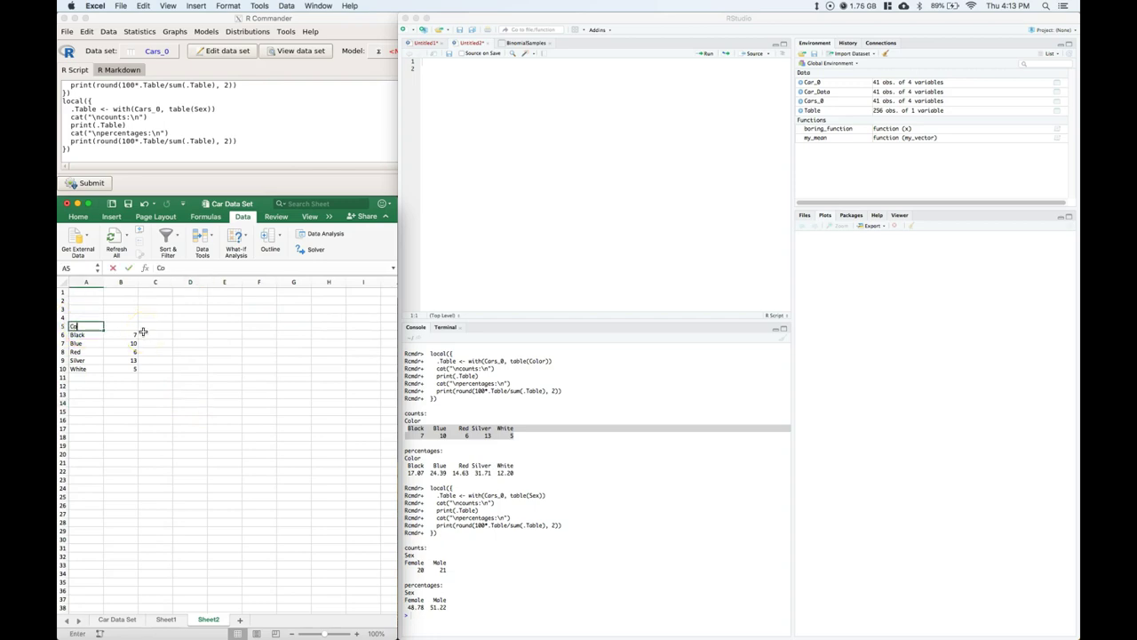
key(Tab)
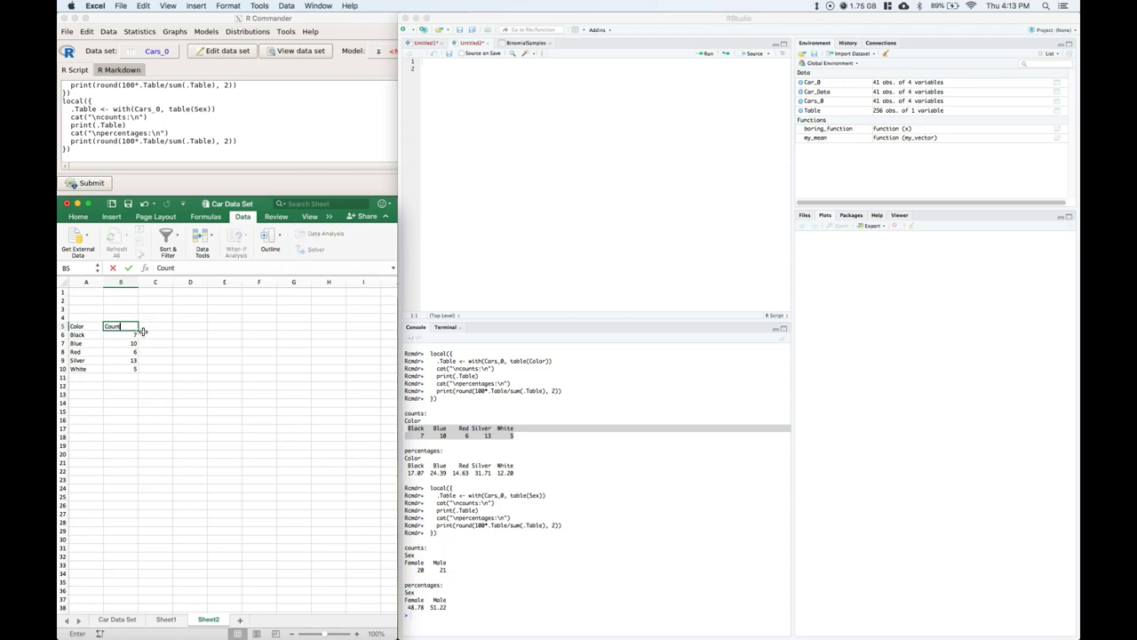
Copy the Color percentages 17.07 to 12.20 from RStudio and paste them into the sheet
click(433, 453)
click(526, 473)
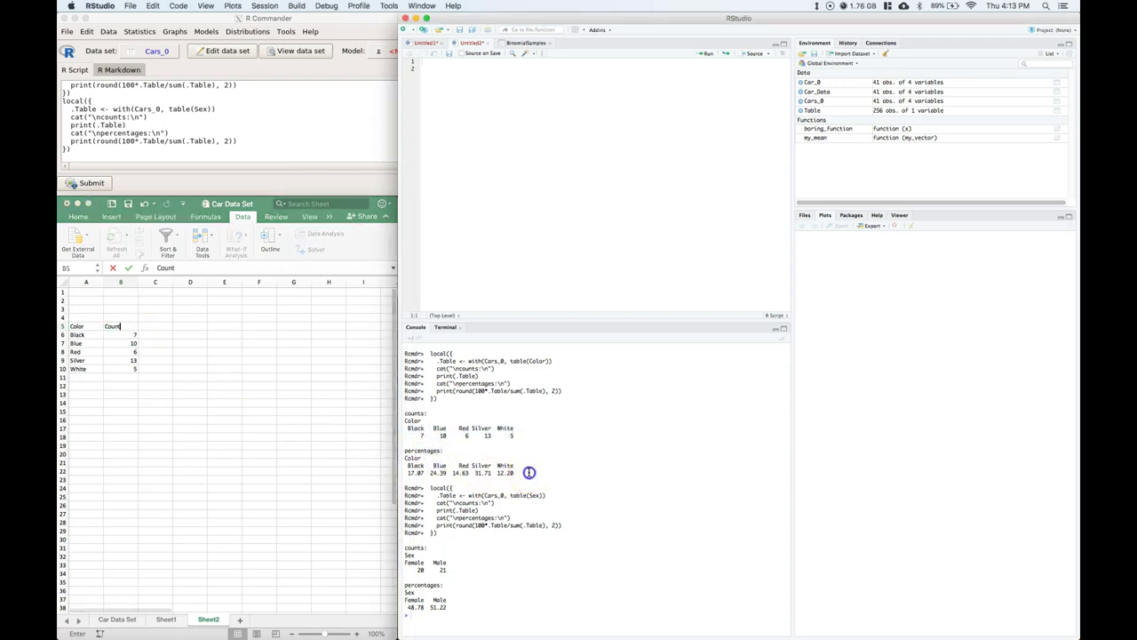
drag(407, 473, 518, 473)
right_click(505, 472)
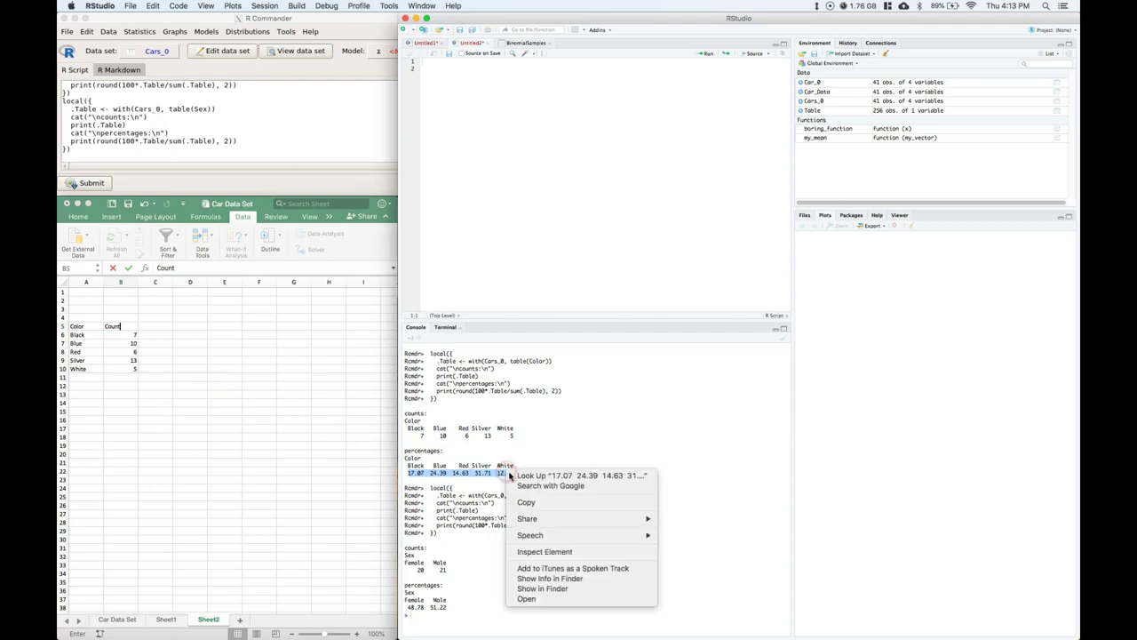
click(520, 503)
click(152, 332)
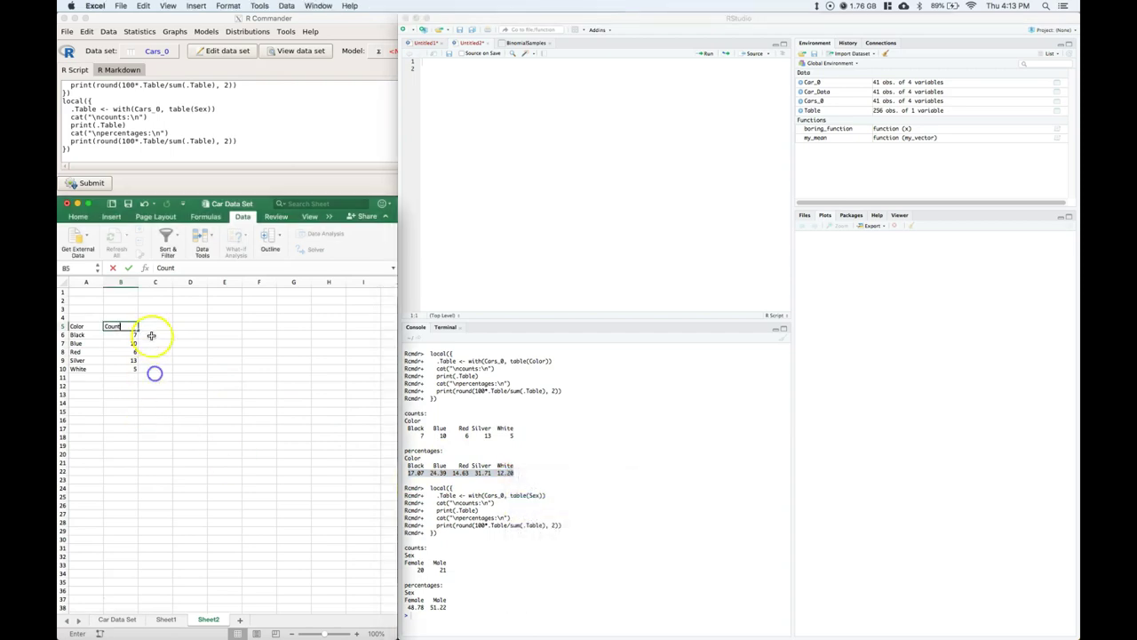
click(155, 334)
right_click(156, 335)
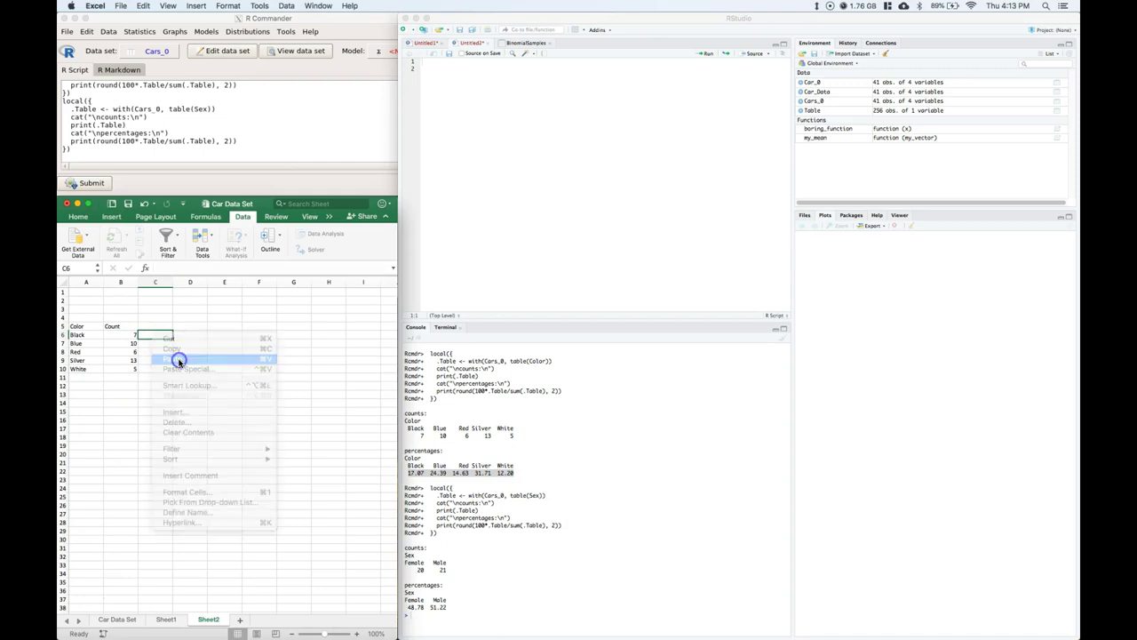
click(172, 358)
click(224, 376)
Paste the percentages transposed down column C starting at C6, beside the counts
drag(155, 335, 270, 317)
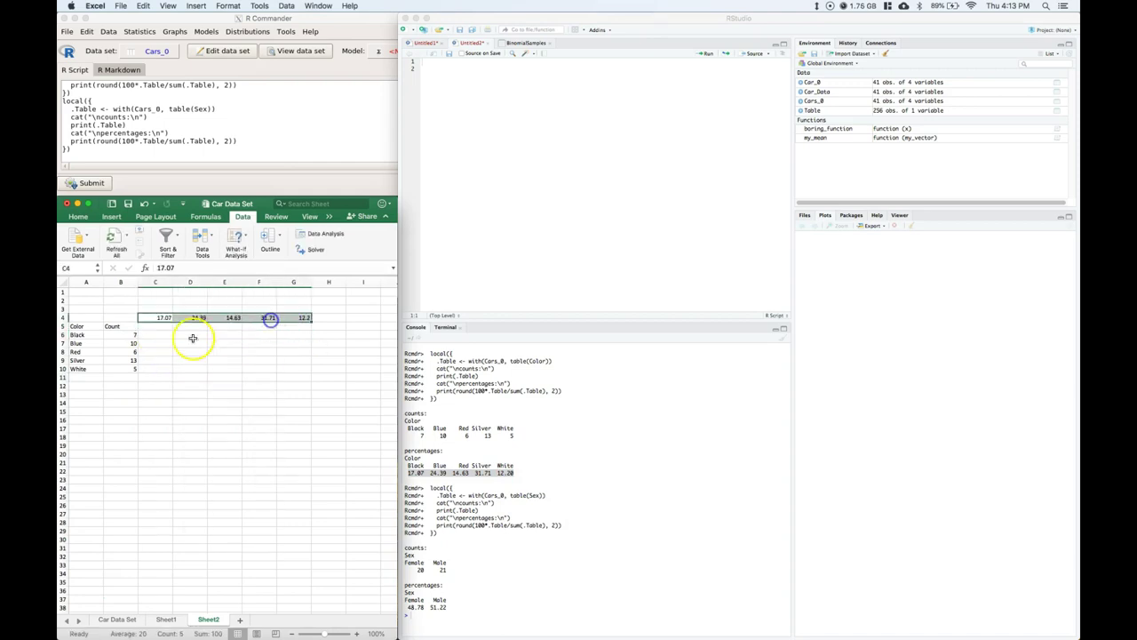
right_click(165, 317)
click(186, 334)
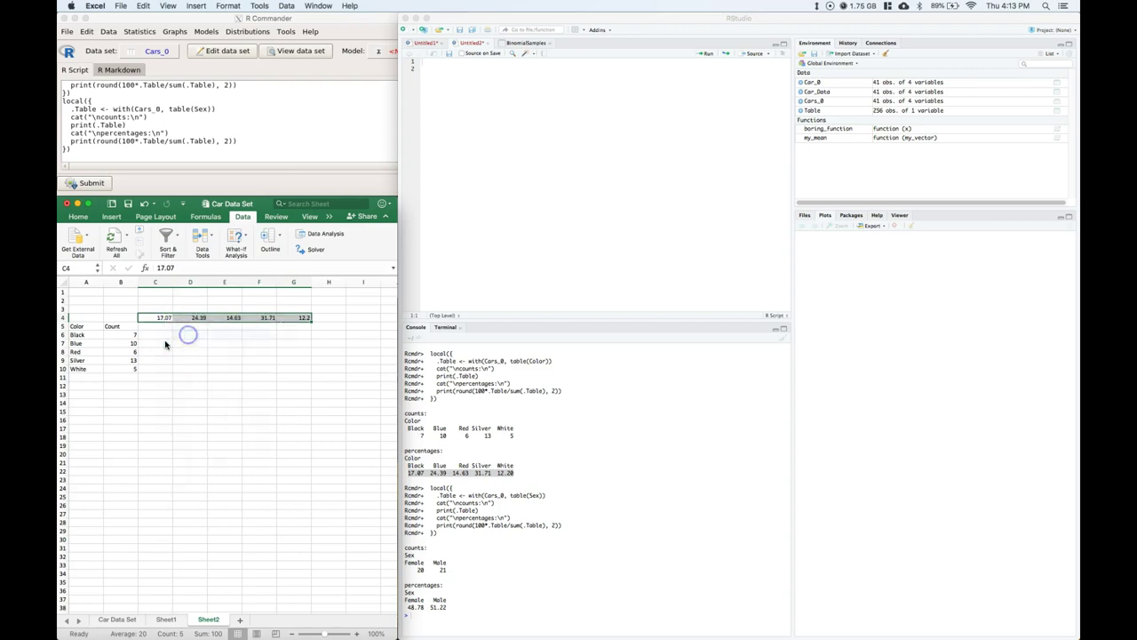
right_click(156, 333)
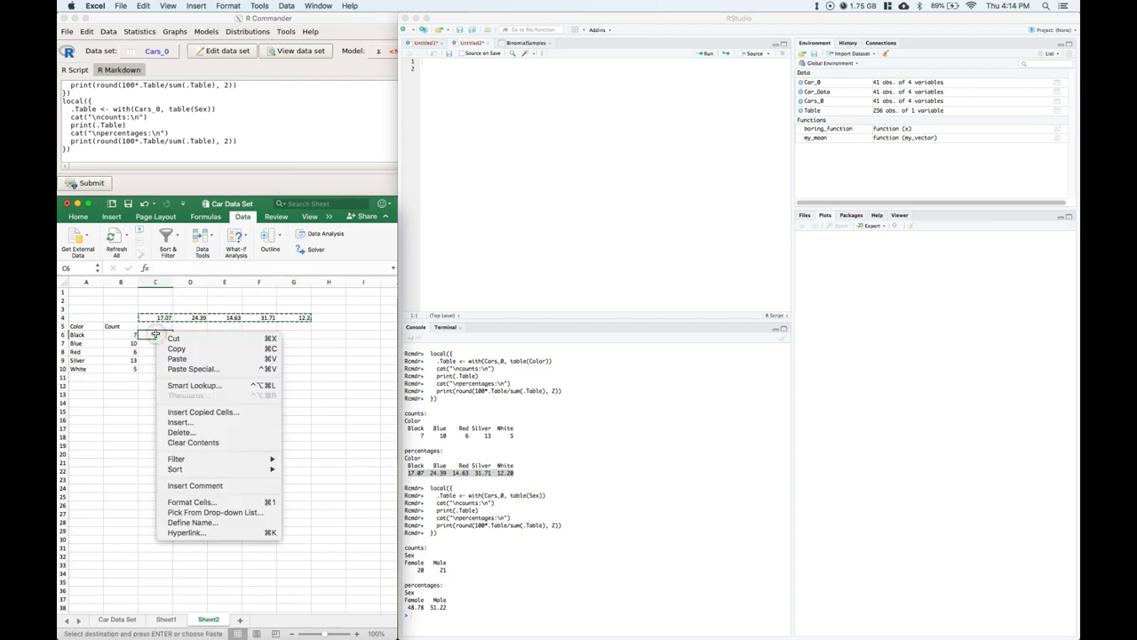
click(187, 368)
click(174, 443)
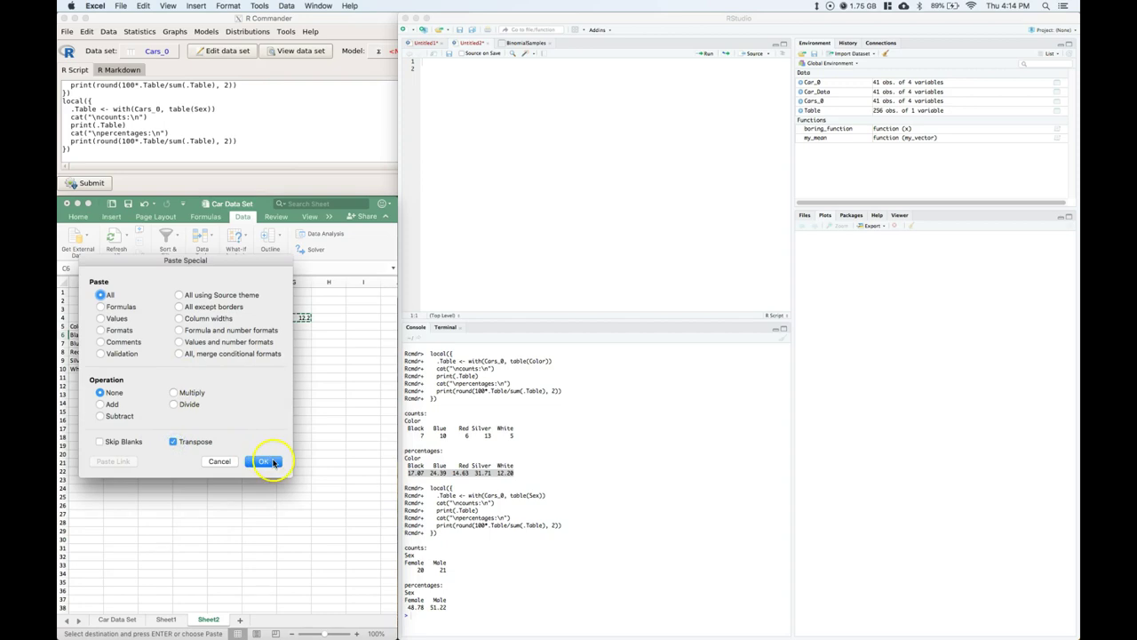
click(267, 461)
Clear the leftover percentage values from row 4
click(149, 317)
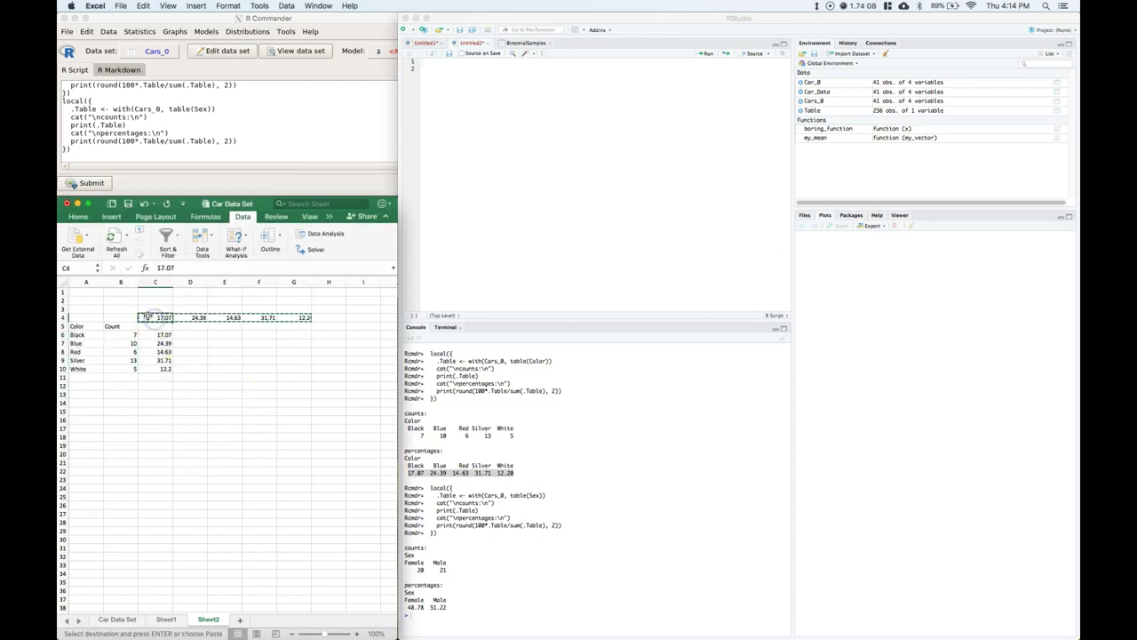
drag(147, 317, 299, 315)
key(Delete)
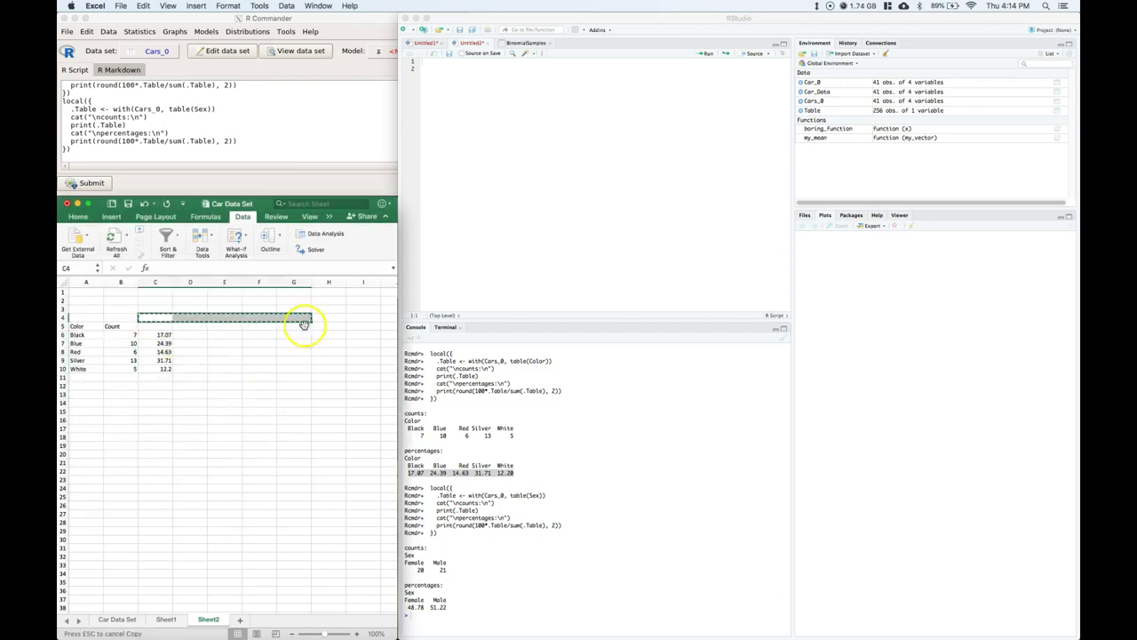
click(295, 369)
click(157, 327)
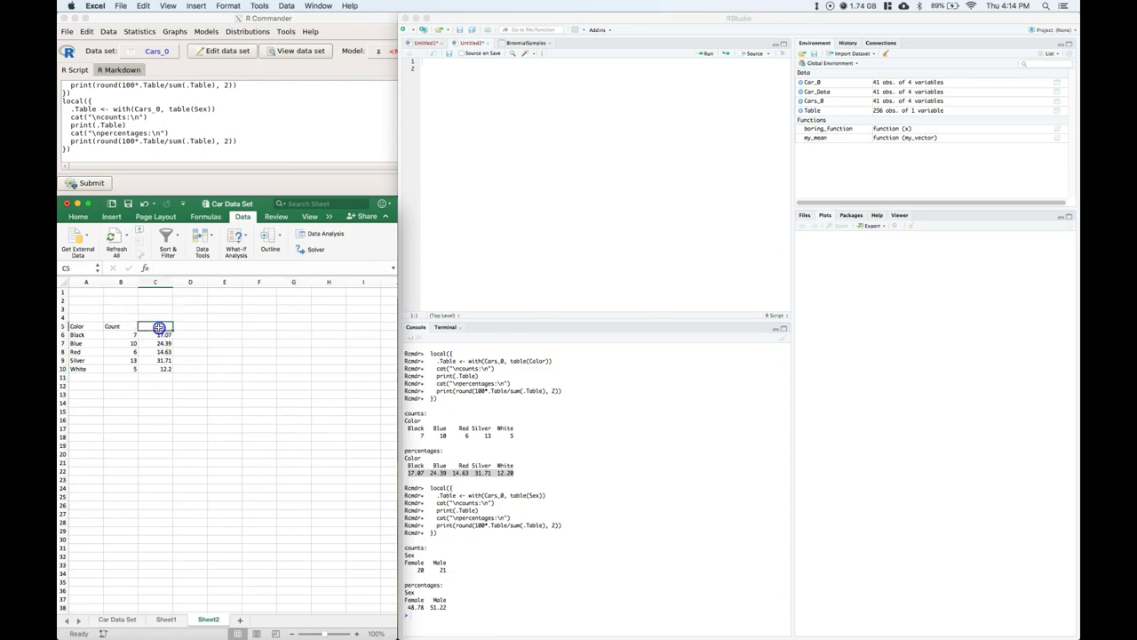
Head column C with 'Freq.' in C5 and move the percentages from C6:C10 down to C12:C16
double_click(158, 328)
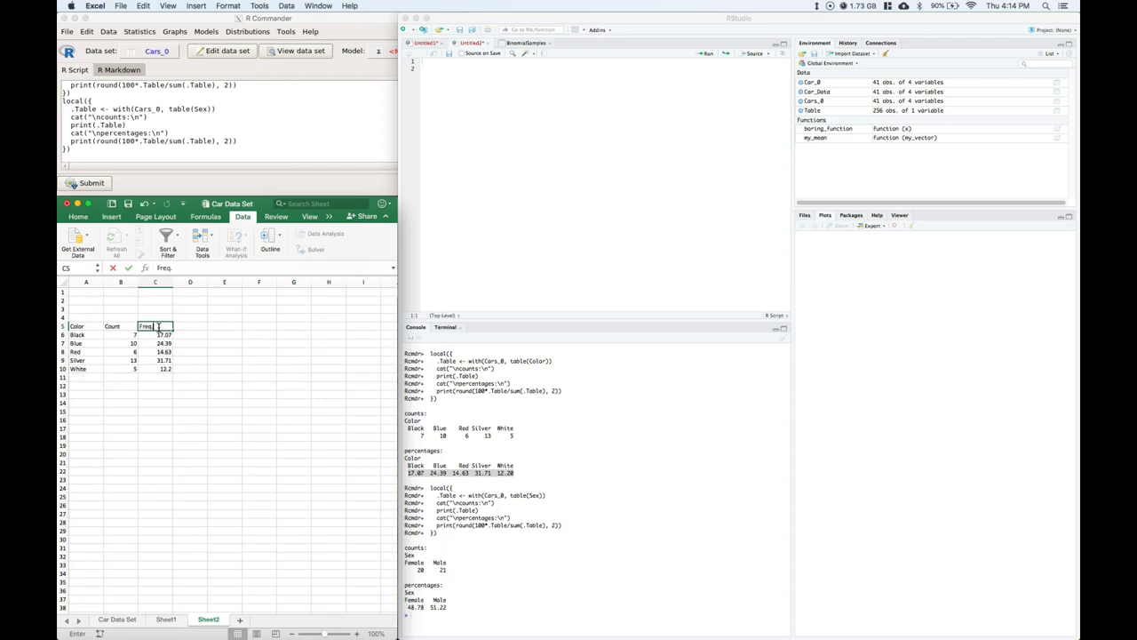
key(Return)
click(162, 343)
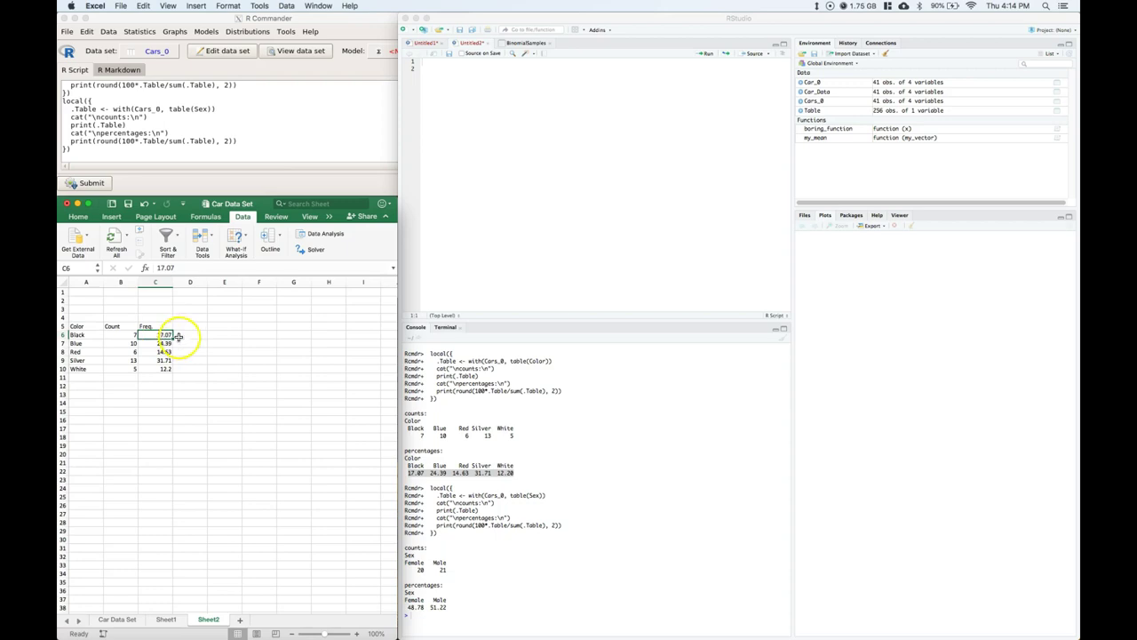
click(157, 335)
click(161, 344)
click(161, 352)
click(161, 360)
click(164, 368)
drag(157, 334, 157, 401)
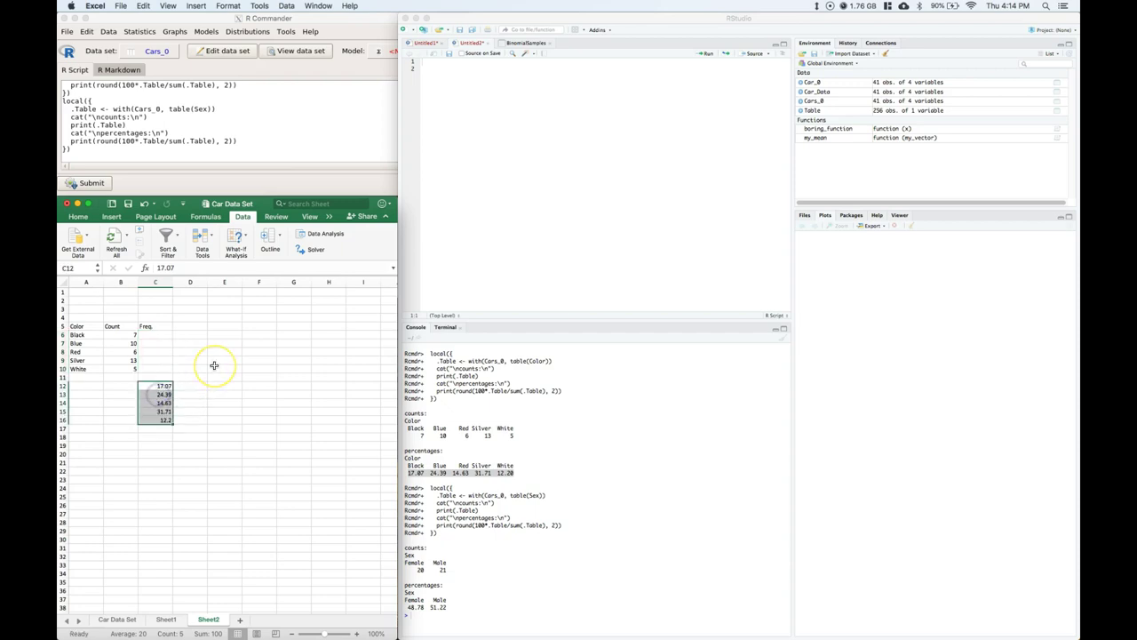
click(198, 368)
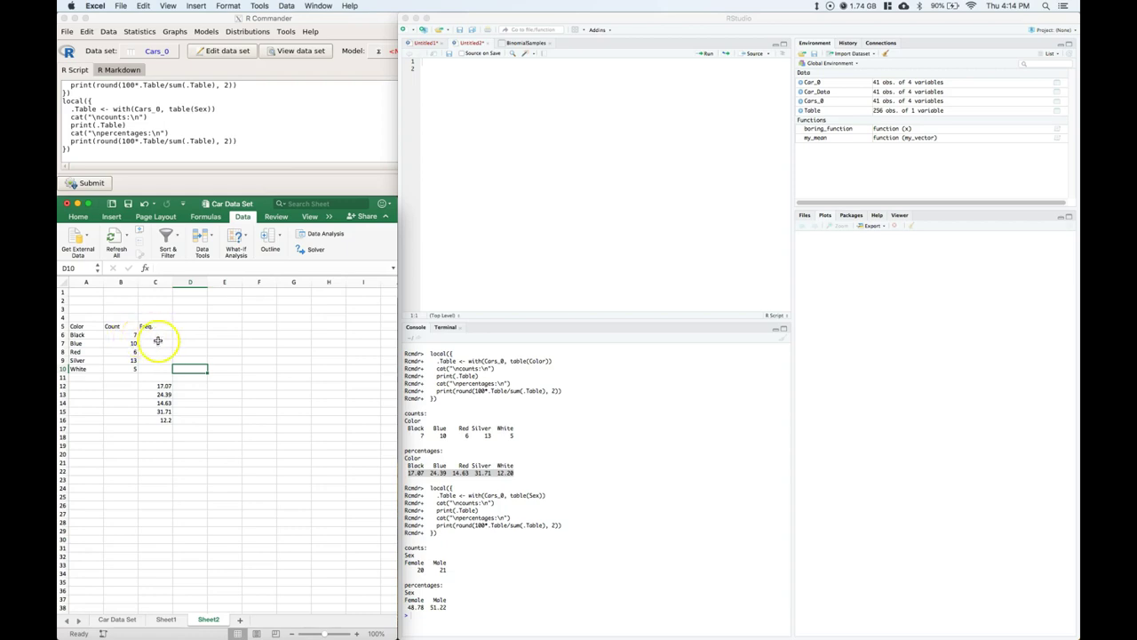
Enter the label 'Sample Total:' in A13 and widen column A to fit it
click(78, 394)
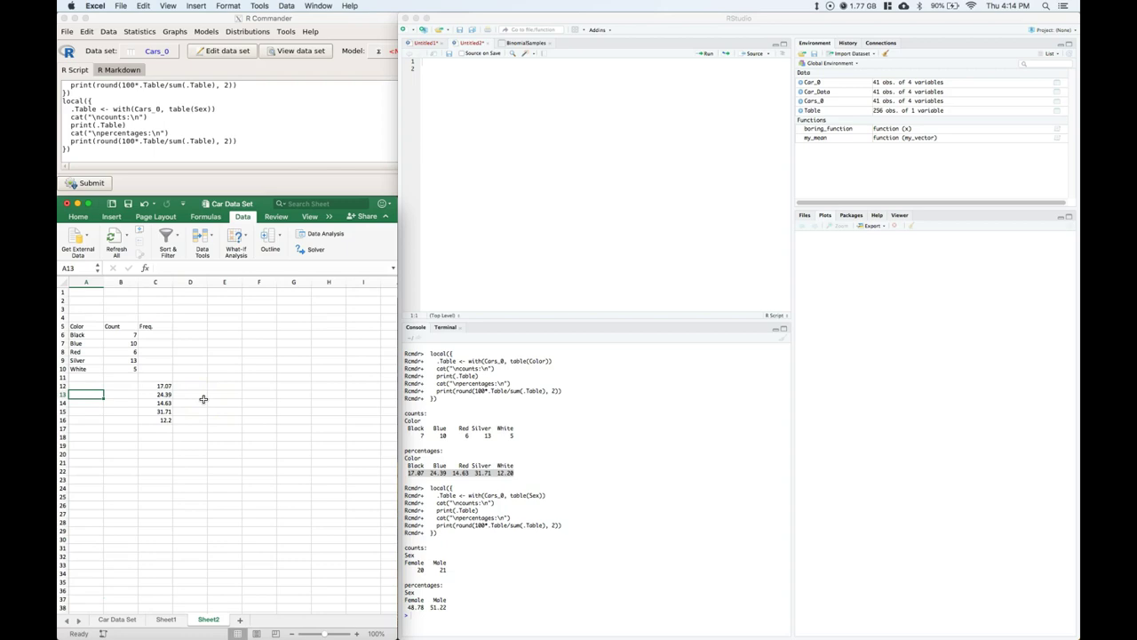
text(5)
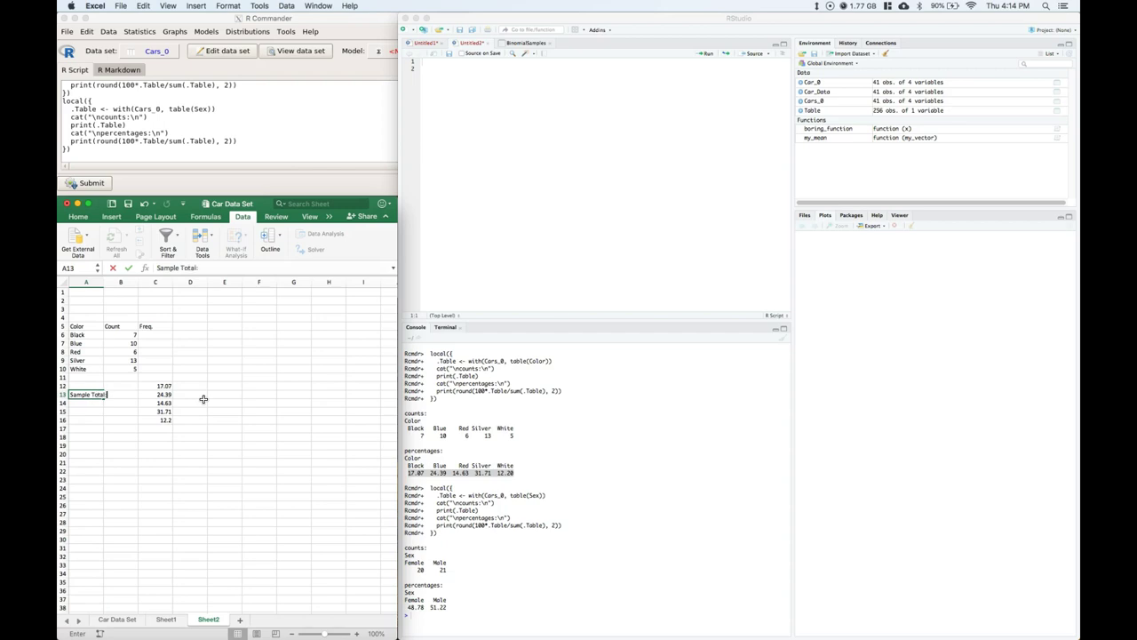
click(188, 352)
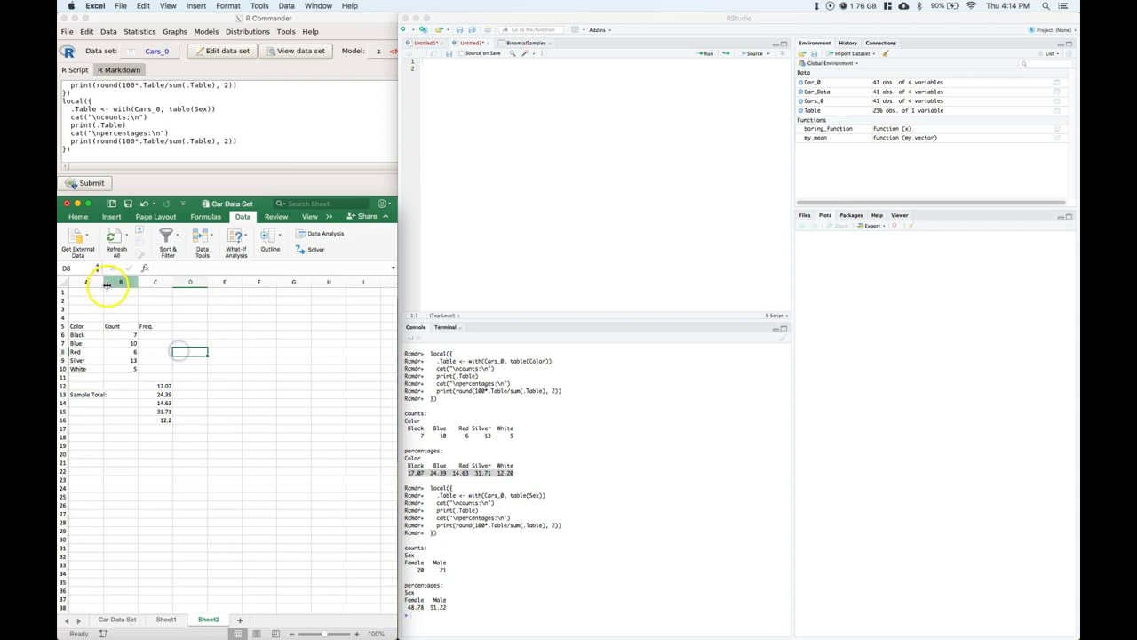
drag(103, 283, 109, 284)
Enter =SUM(B6:B10) in B13, giving a sample total of 41
click(121, 394)
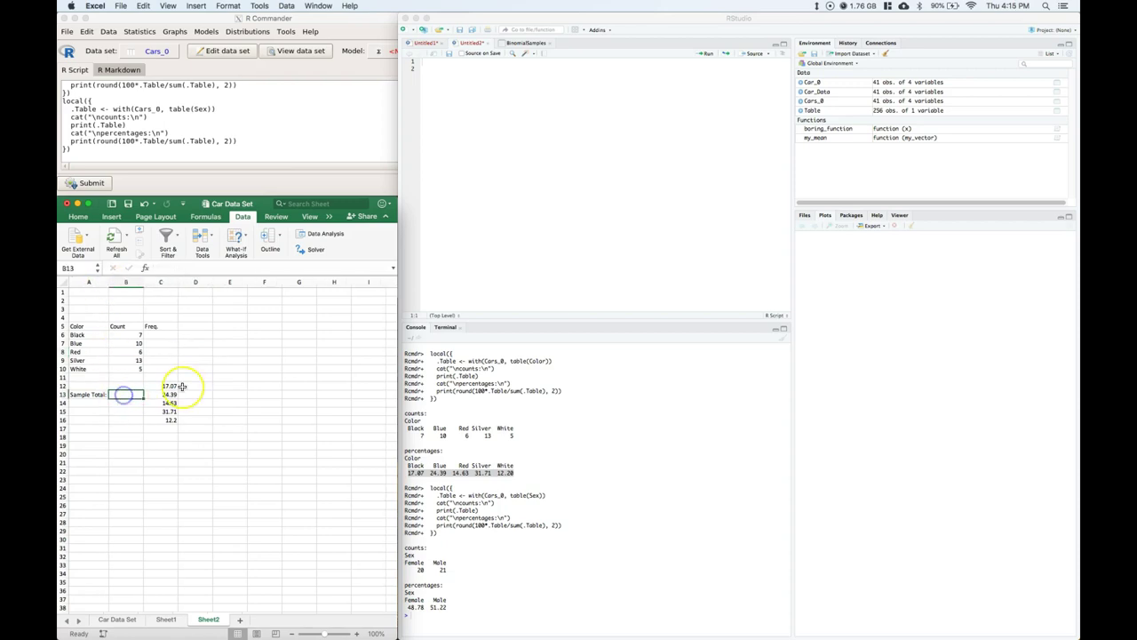
text(=)
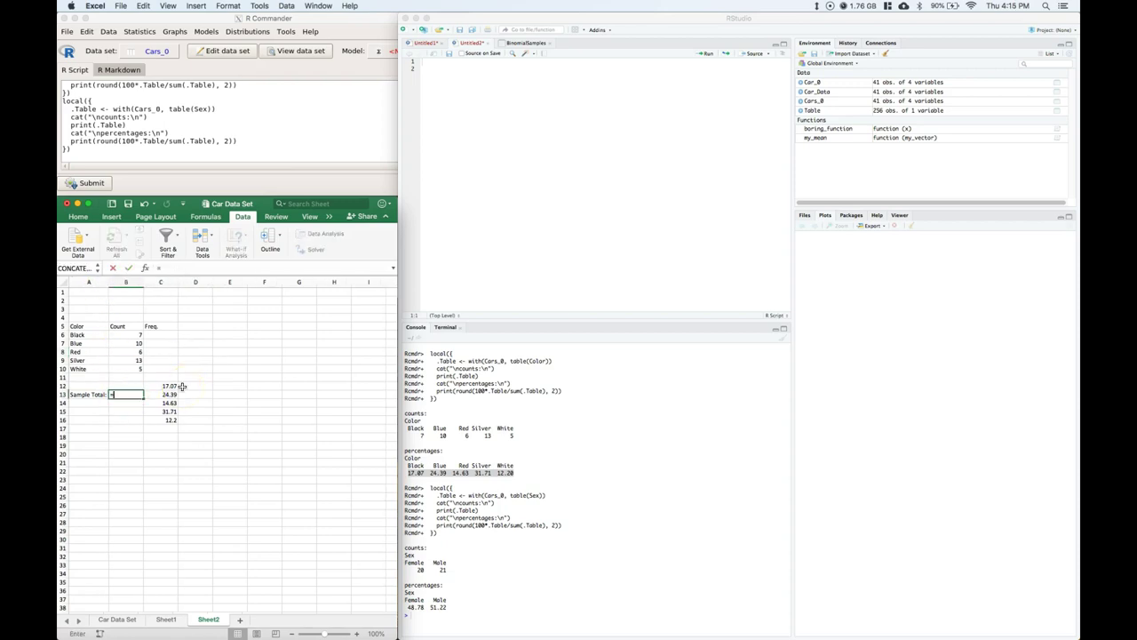
text(sum)
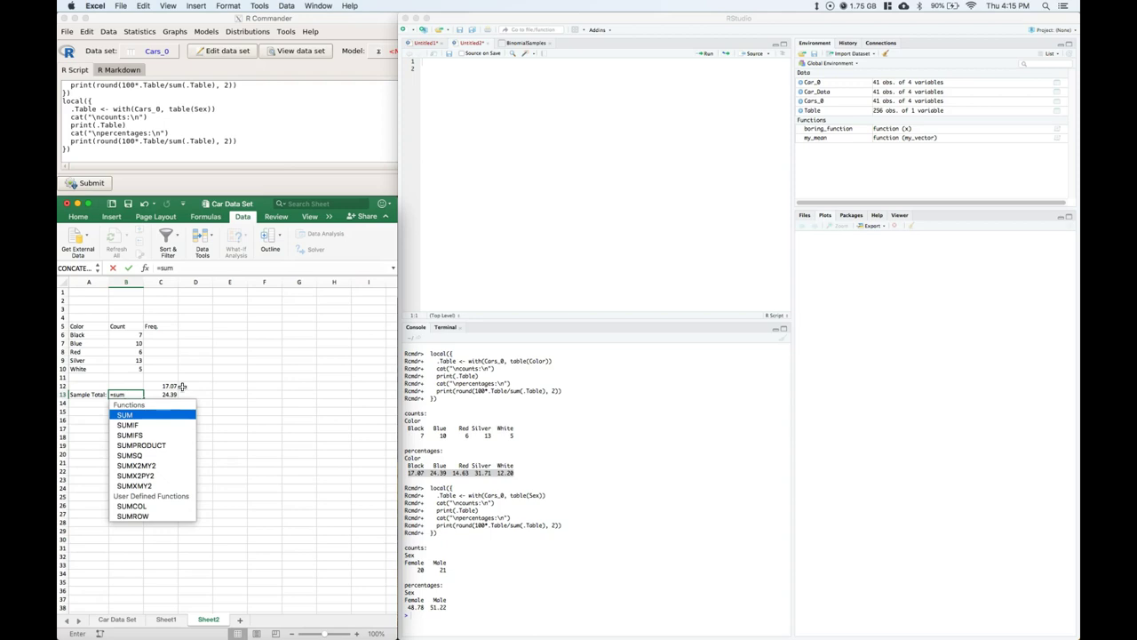
text(()
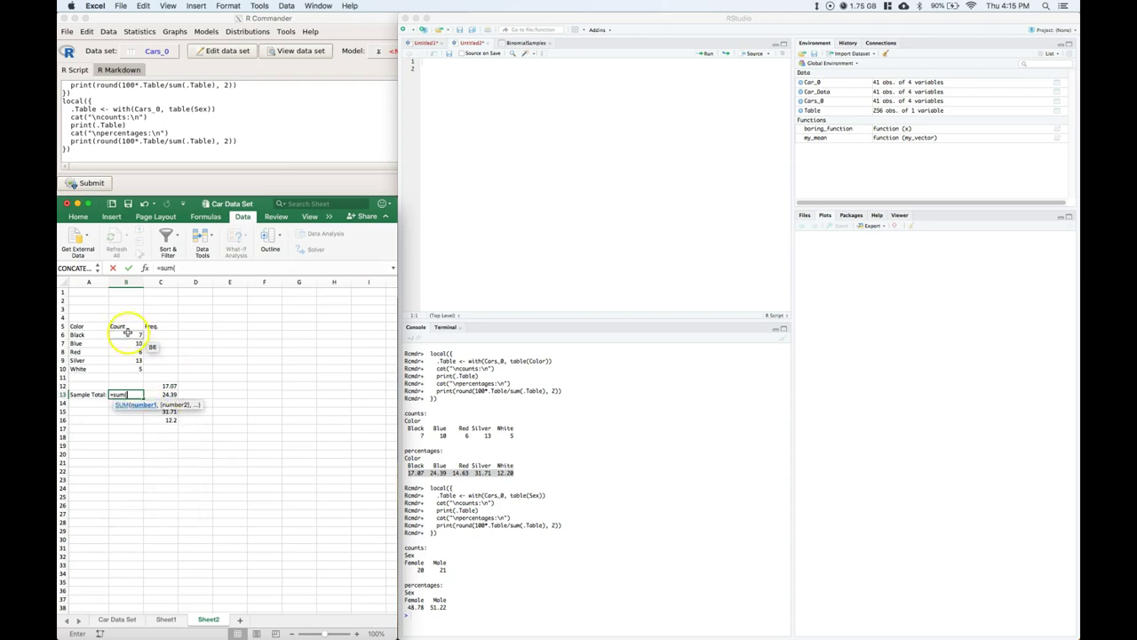
drag(126, 335, 125, 368)
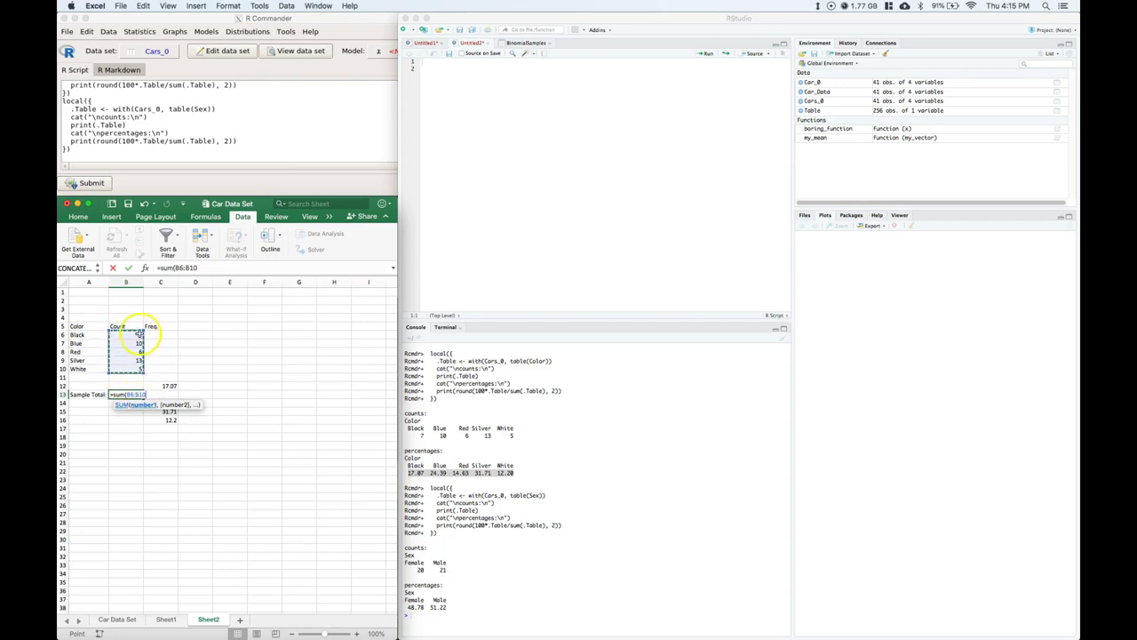
text())
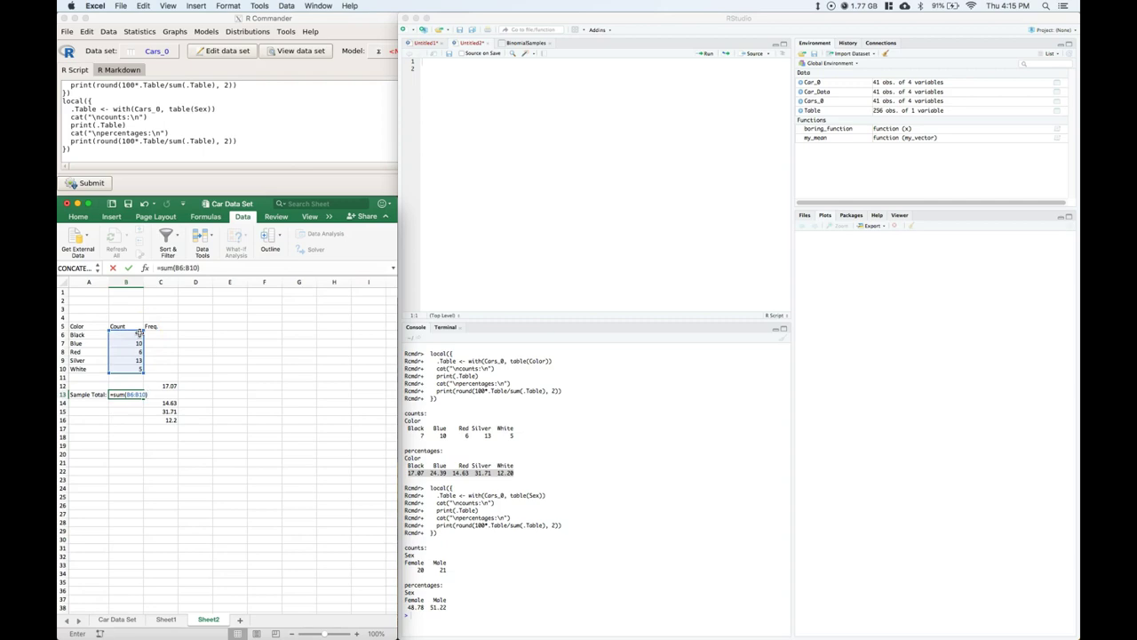
key(Return)
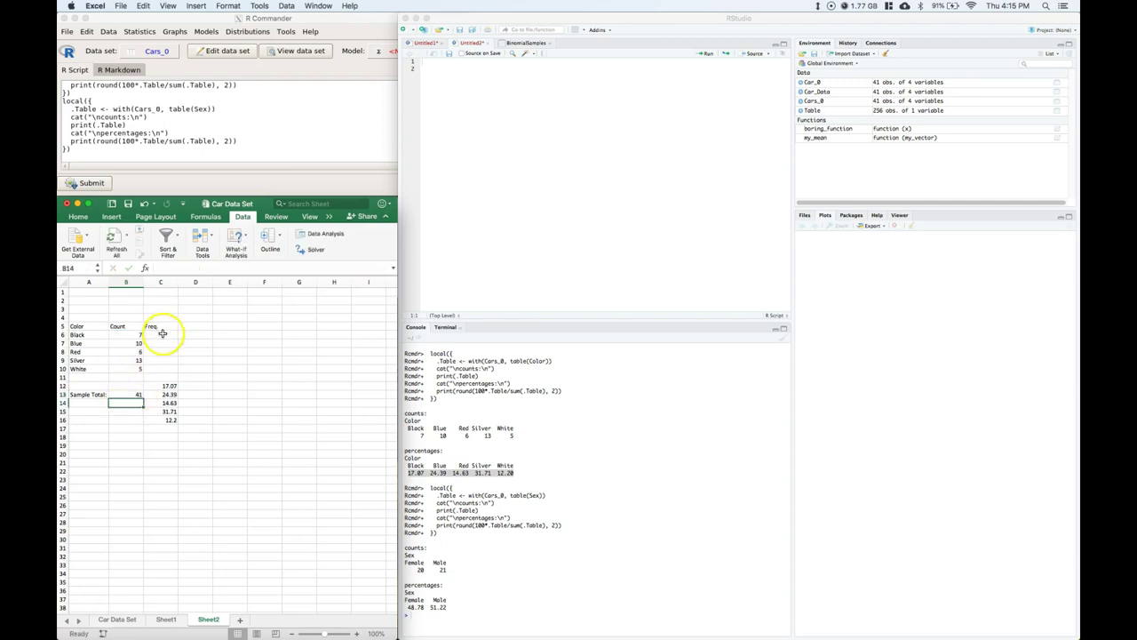
Enter =B6/B13 in C6 and =B7/B13 in C7 for the Black and Blue relative frequencies
click(163, 334)
text(=)
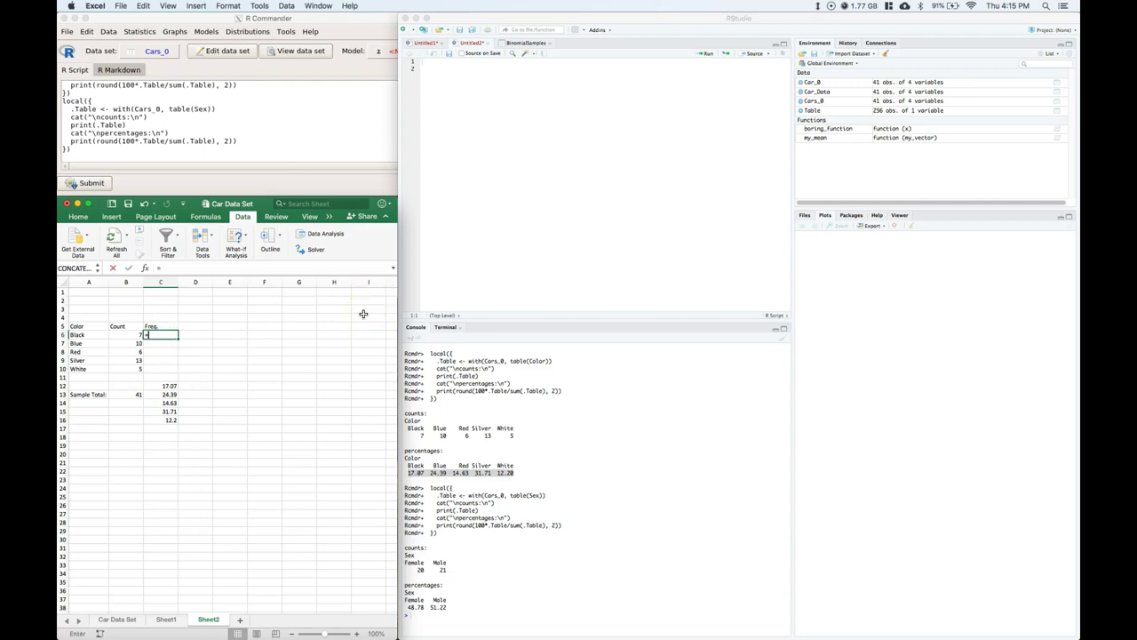
click(129, 337)
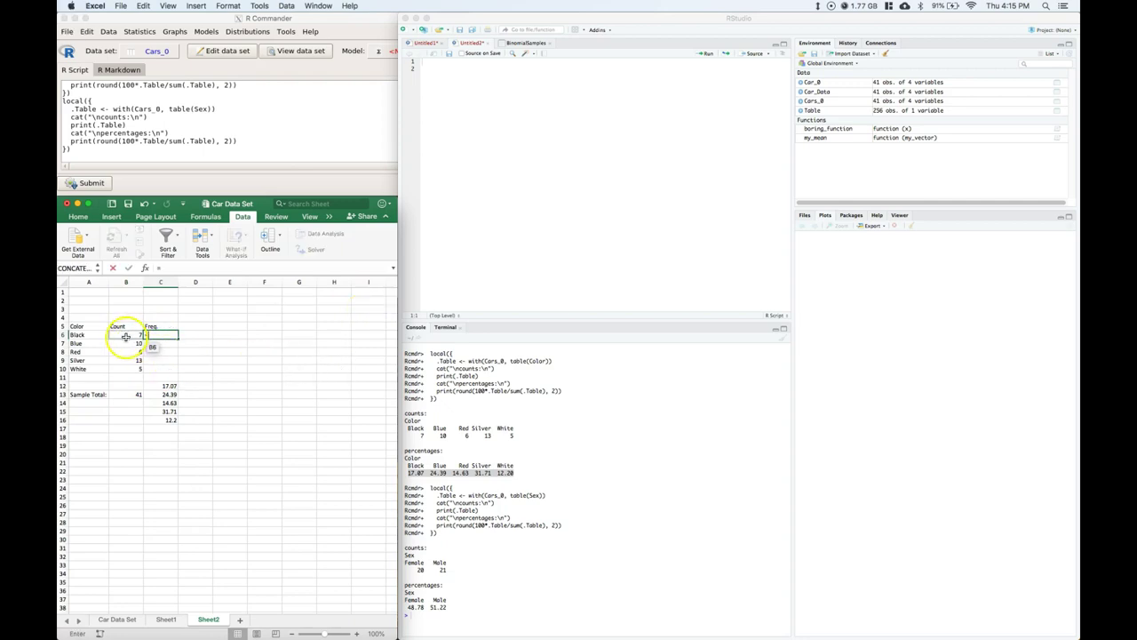
click(127, 334)
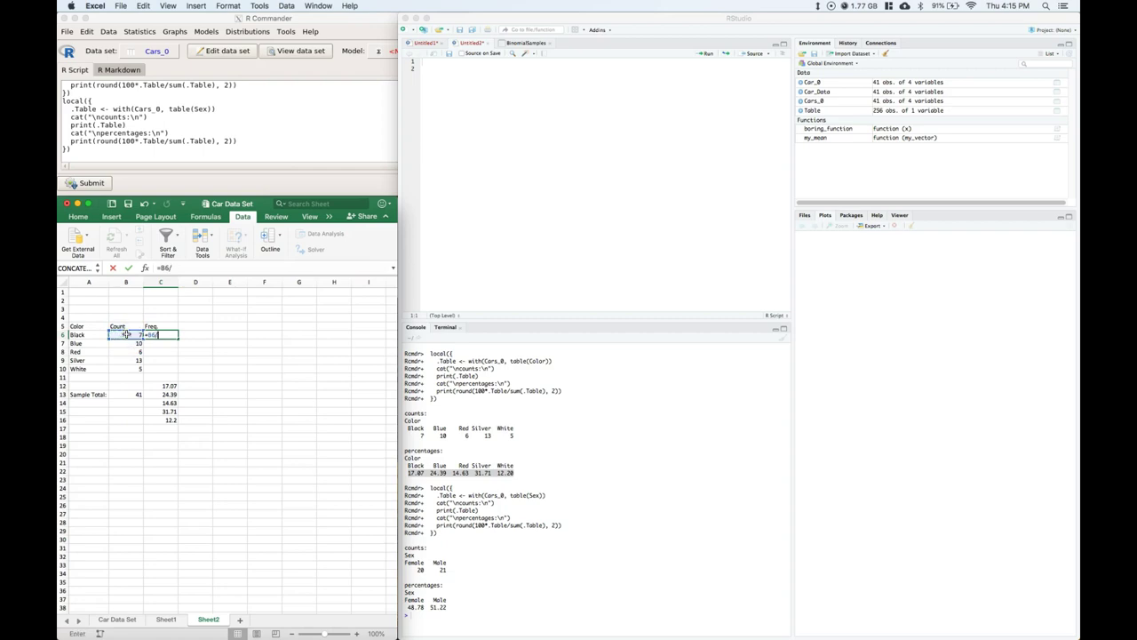
text(/)
click(127, 393)
key(Return)
text(=)
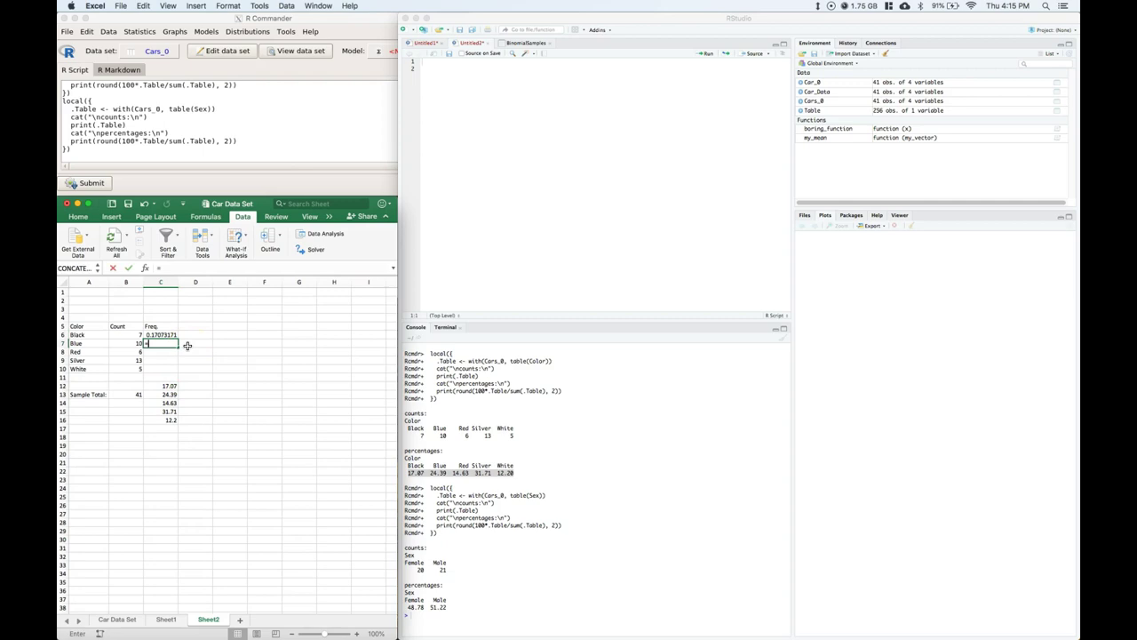
click(129, 343)
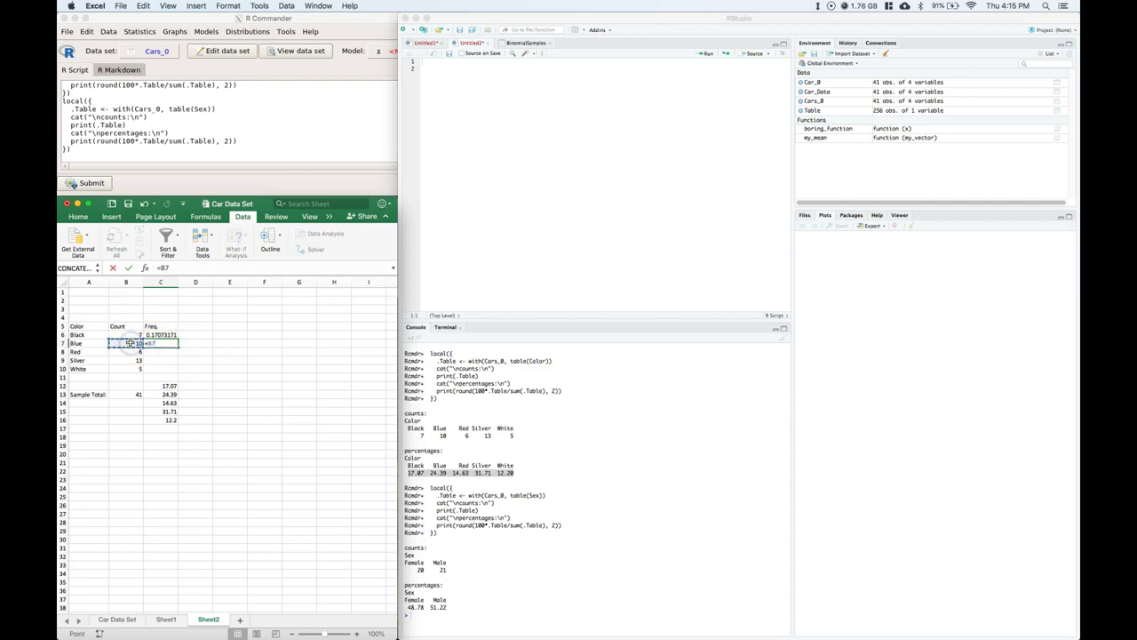
text(/)
click(127, 394)
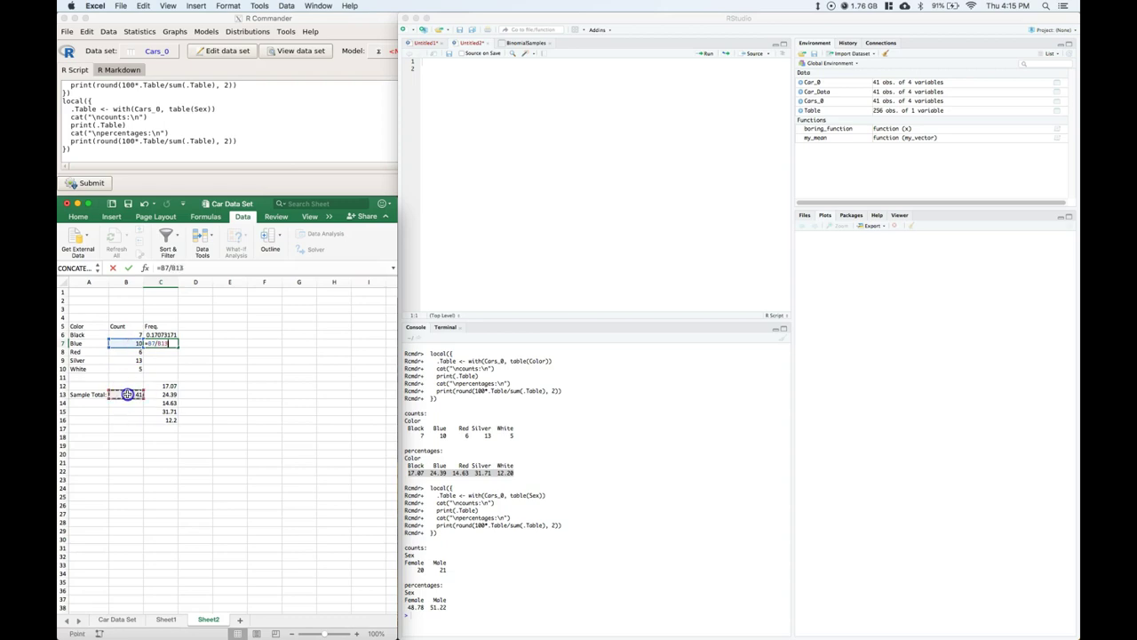
key(Return)
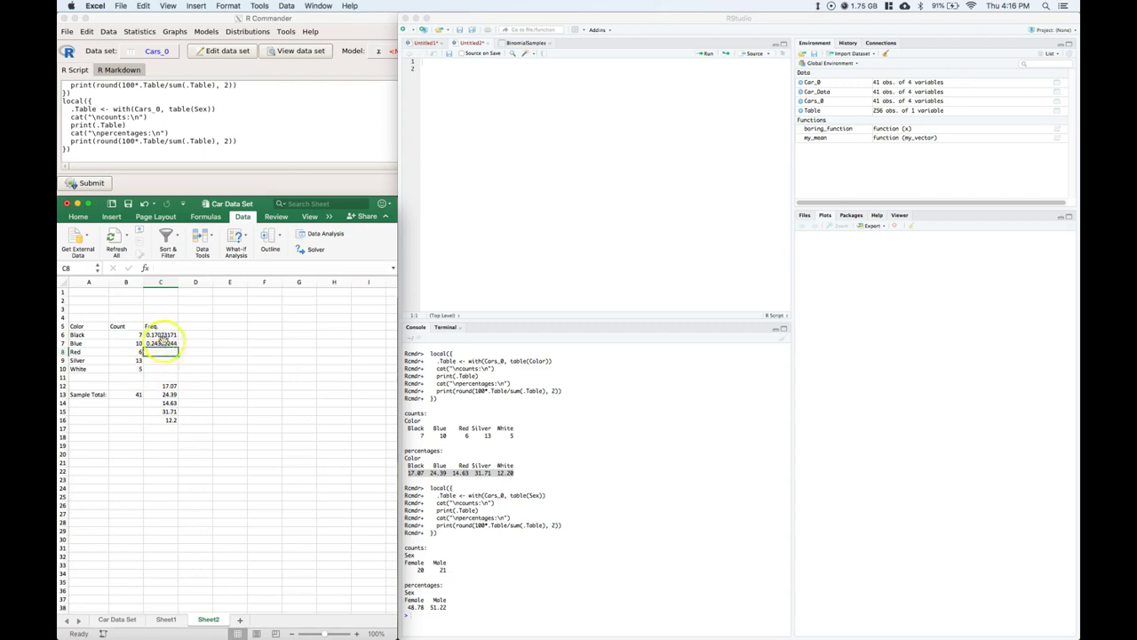
Clear the leftover R percentages in C12:C16 and check Blue's formula in C7
drag(160, 386, 164, 419)
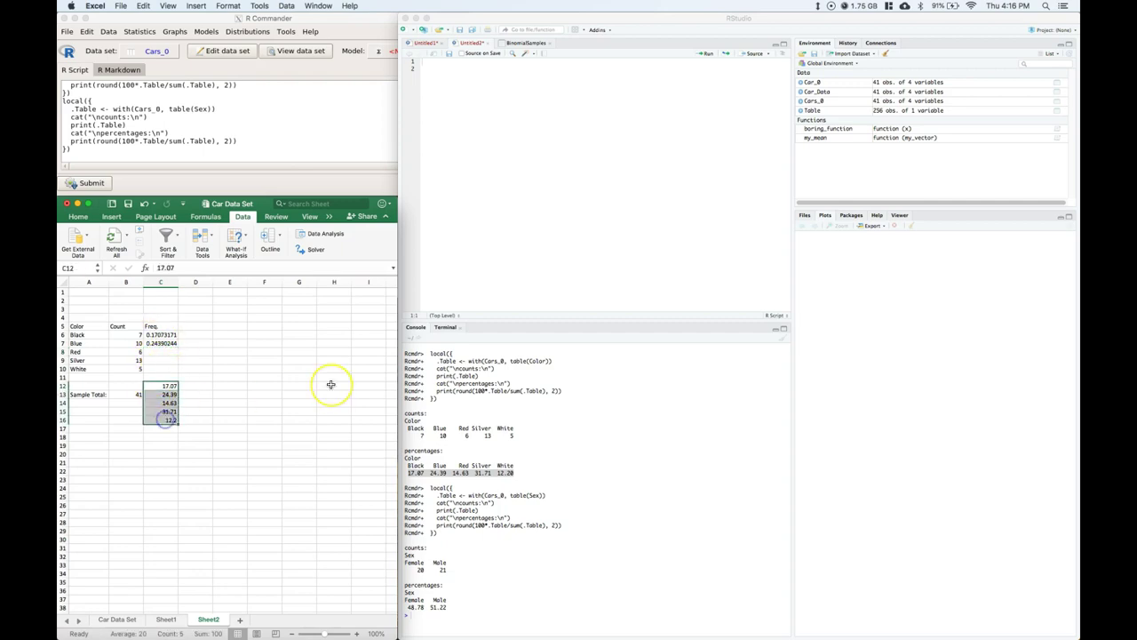
key(Delete)
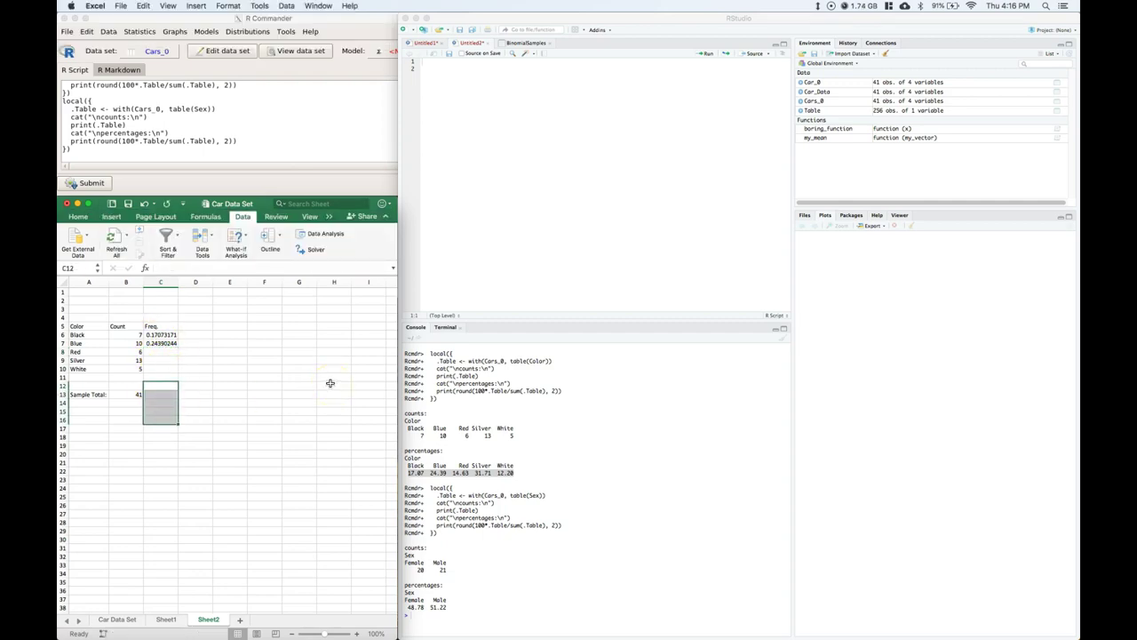
click(198, 352)
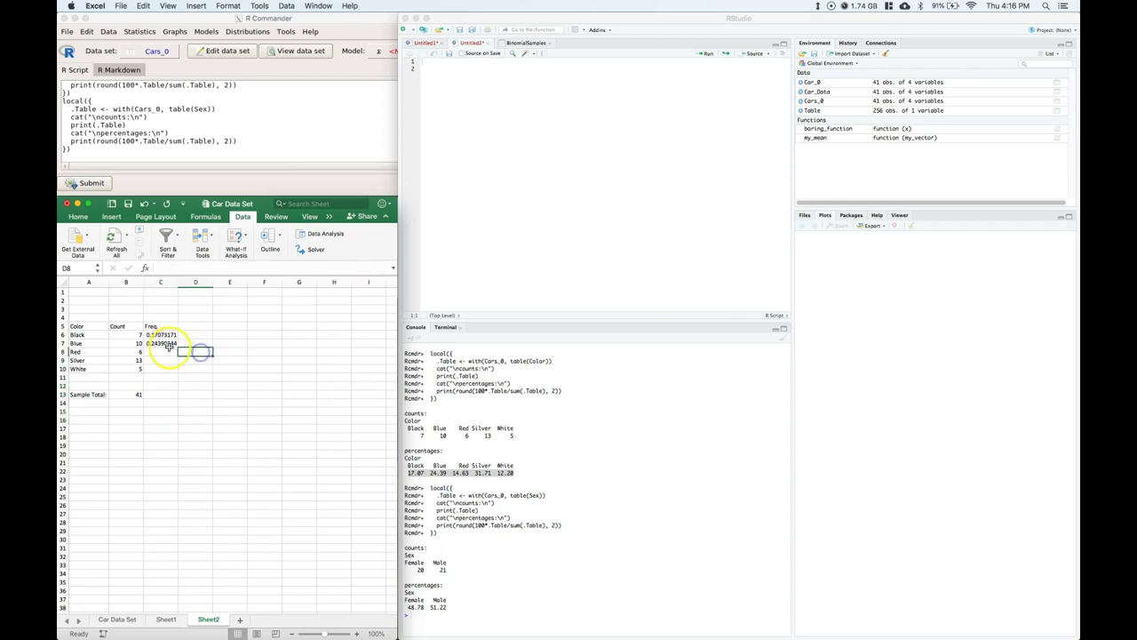
click(163, 343)
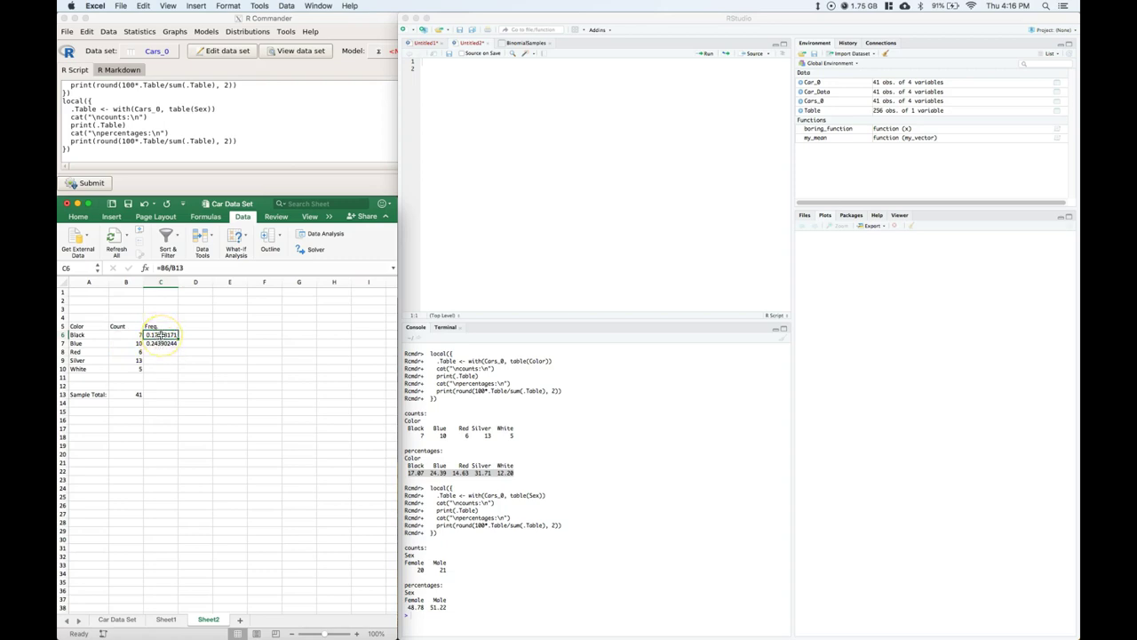
Change C6's formula to =B6/$B$13 so the total reference is absolute
double_click(160, 334)
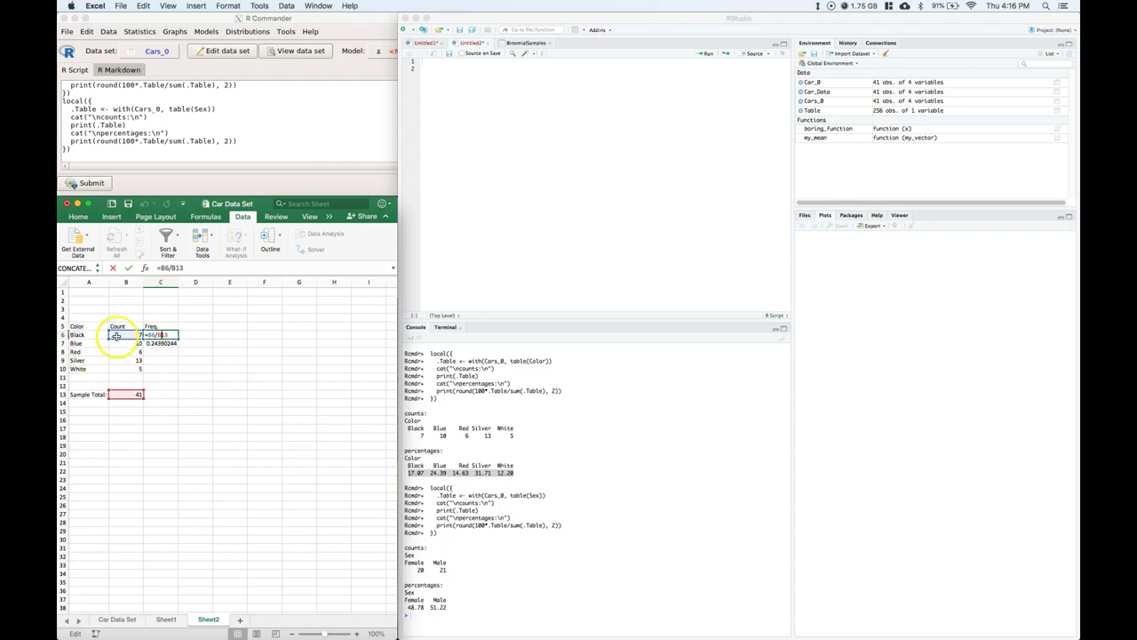
double_click(163, 334)
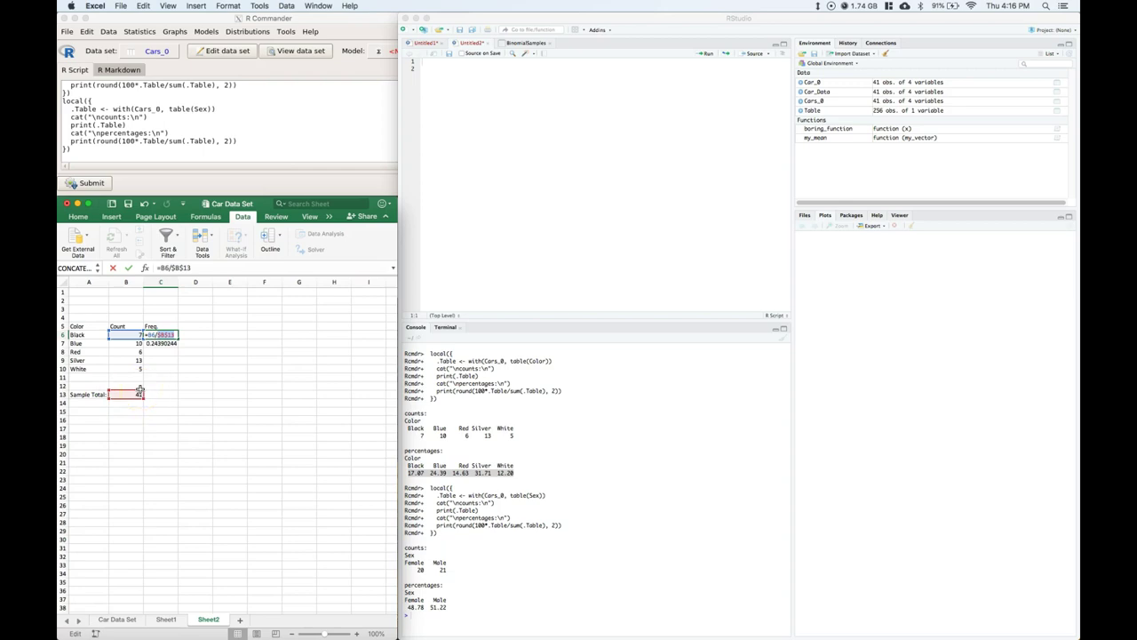
key(Return)
Fill C6's formula down through C10 and check the copied formula in C9
click(167, 335)
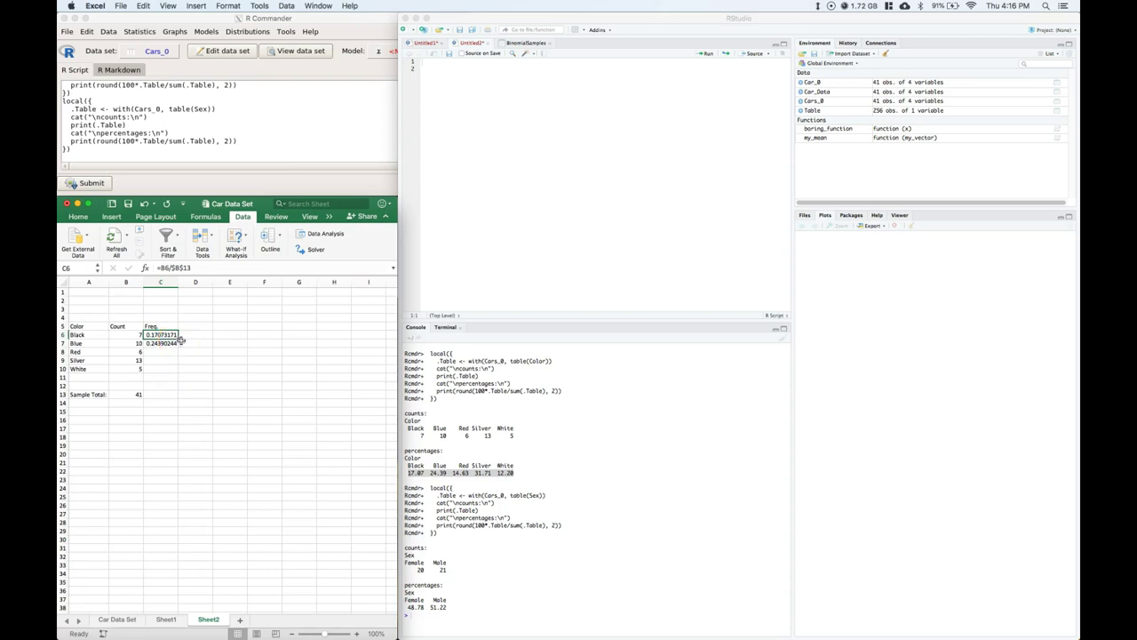
drag(177, 339, 178, 368)
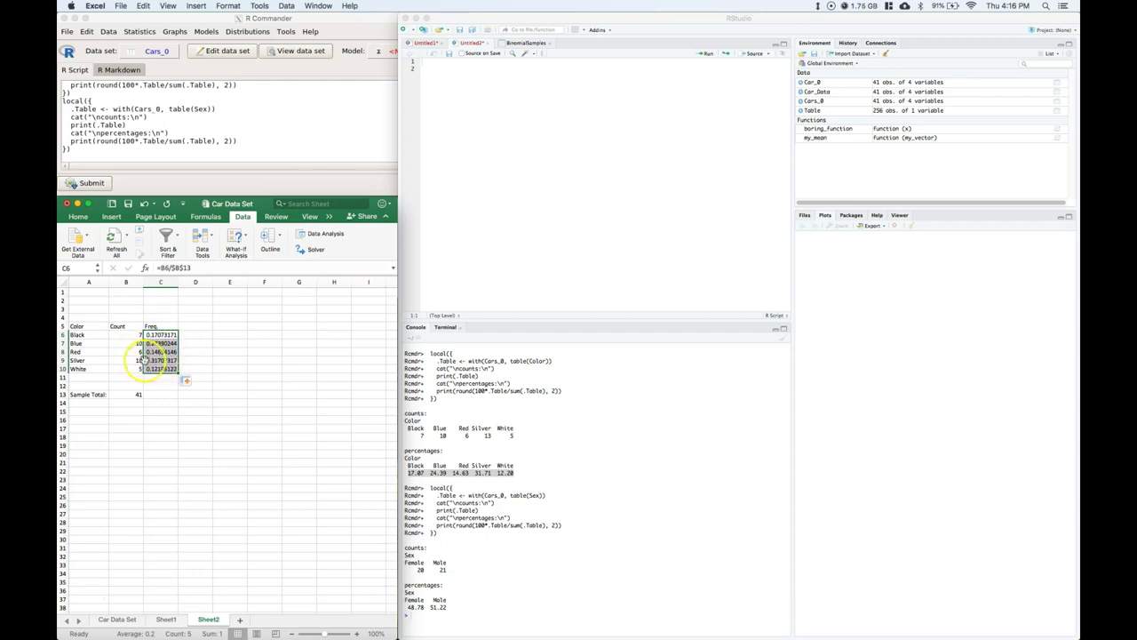
click(160, 351)
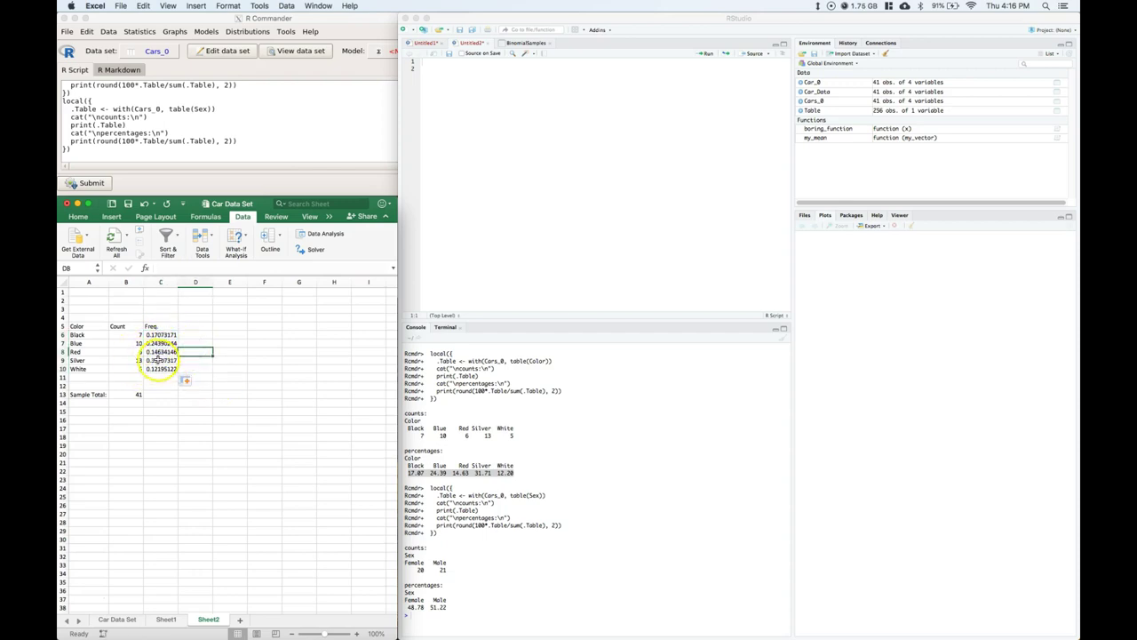
click(158, 359)
double_click(157, 360)
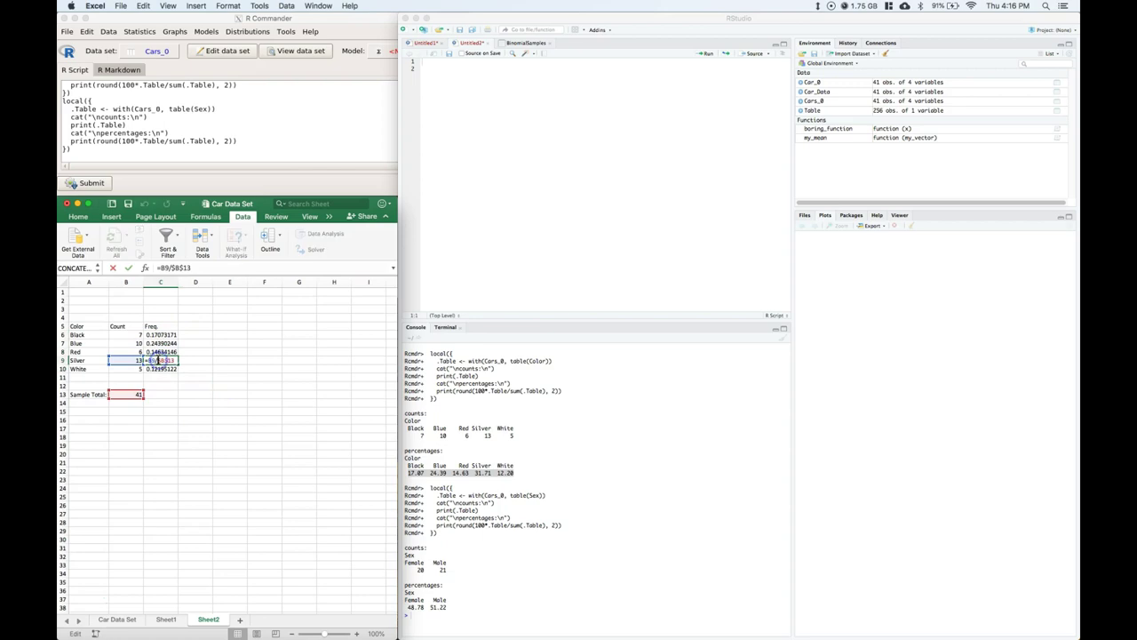
click(192, 383)
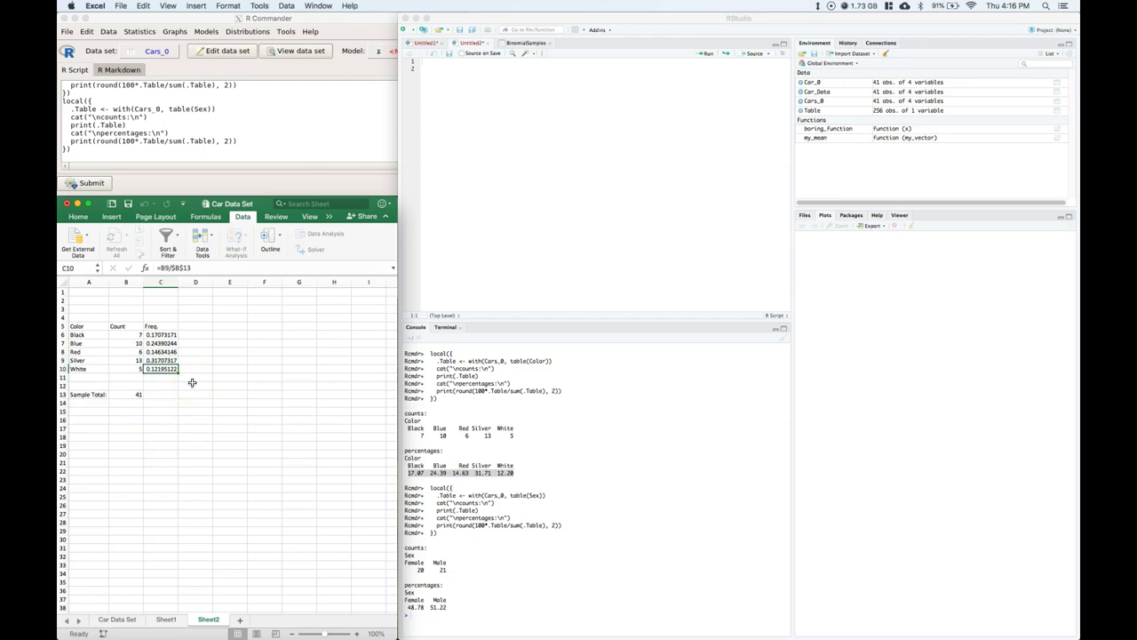
Rename the C5 header to 'Relative Freq.' and autofit column C to its values
click(147, 326)
double_click(147, 326)
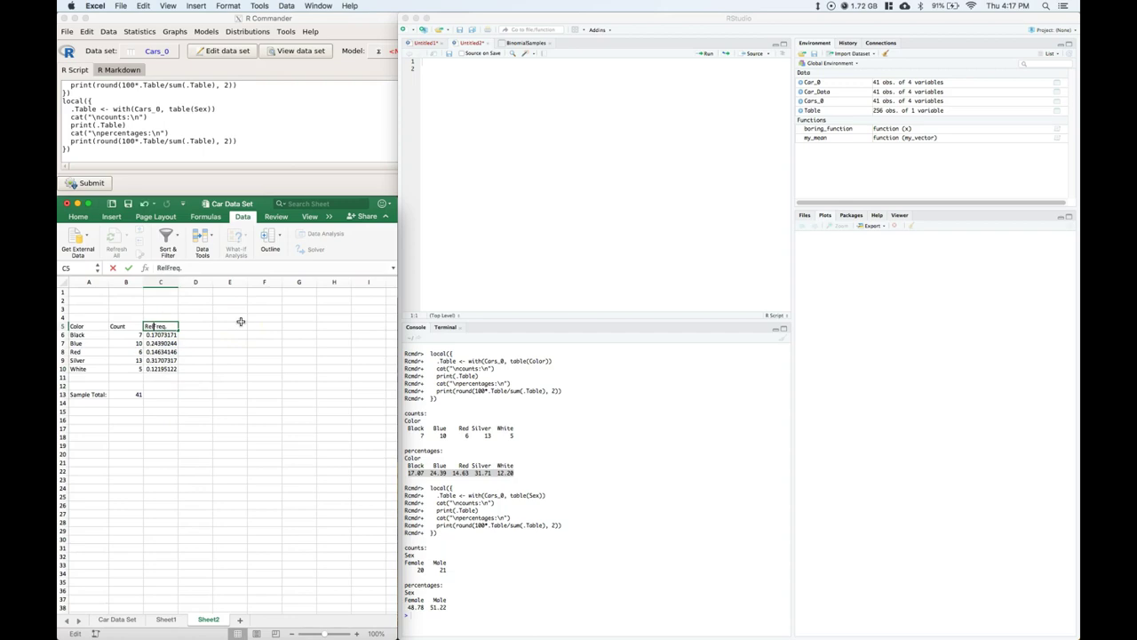
text(Relatuv)
click(231, 317)
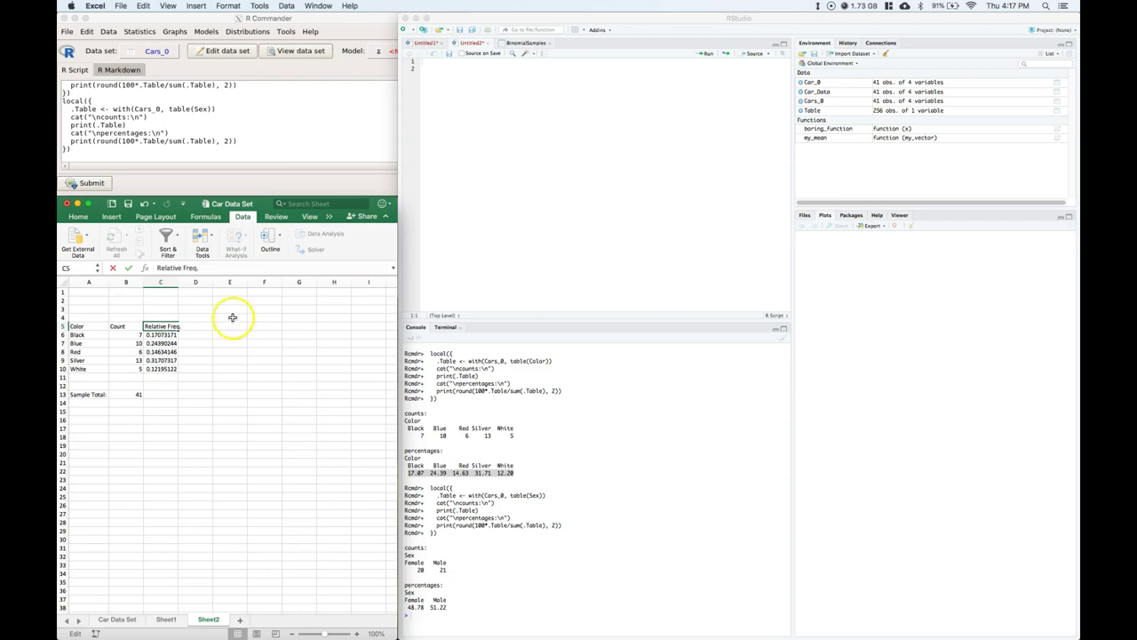
double_click(179, 283)
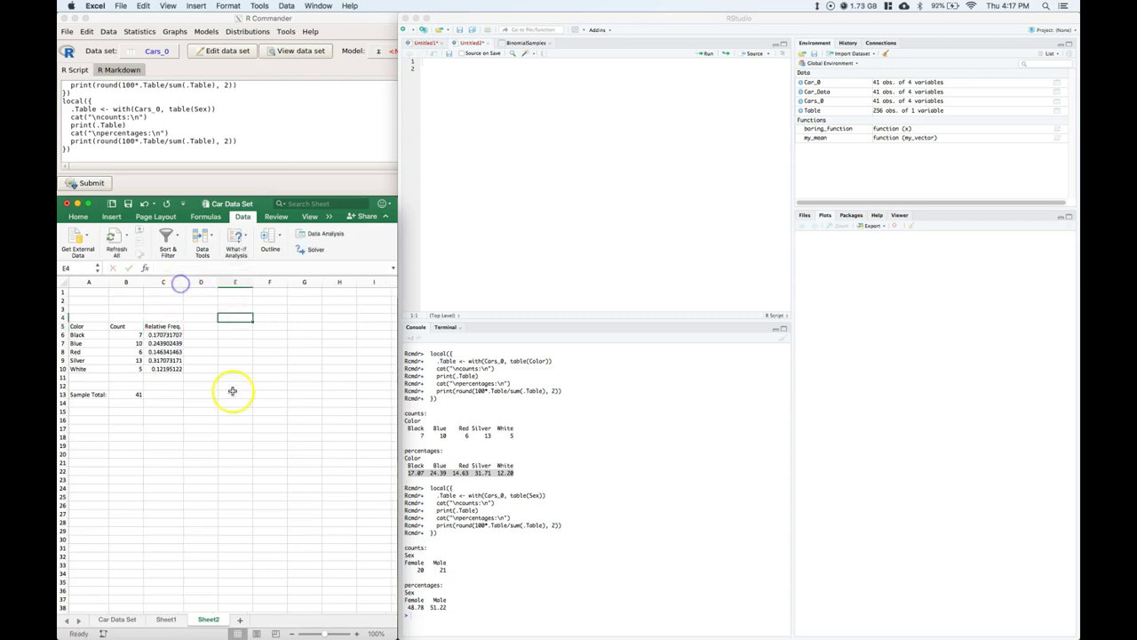
click(201, 394)
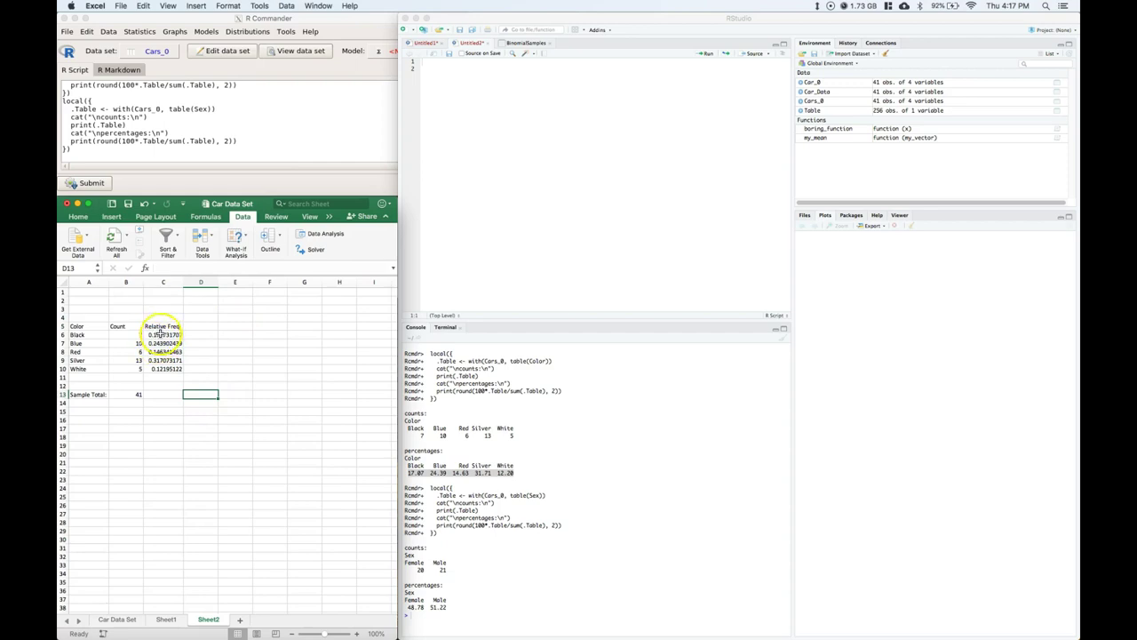
drag(160, 334, 166, 369)
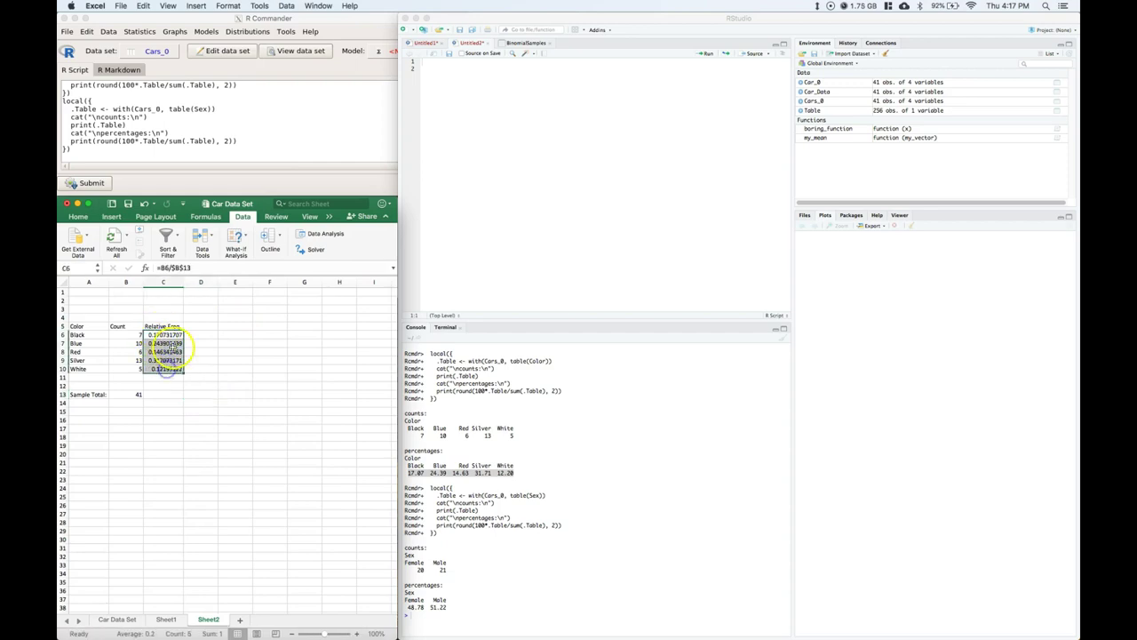
Format C6:C10 as Number with 3 decimal places, giving 0.171, 0.244, 0.146, 0.317, 0.122
click(78, 218)
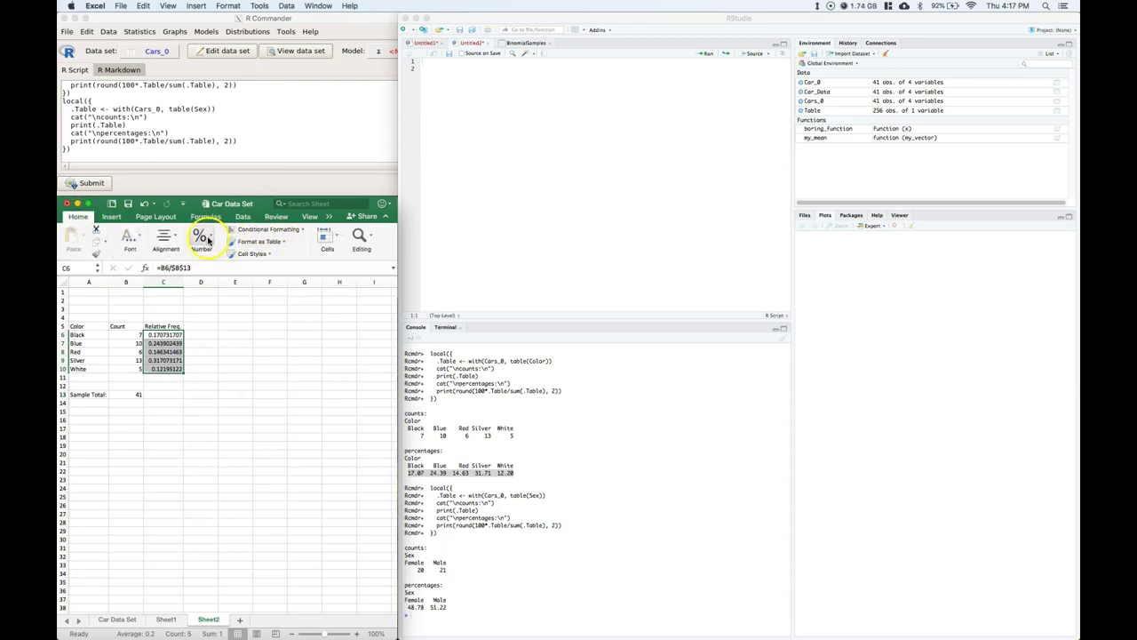
click(162, 338)
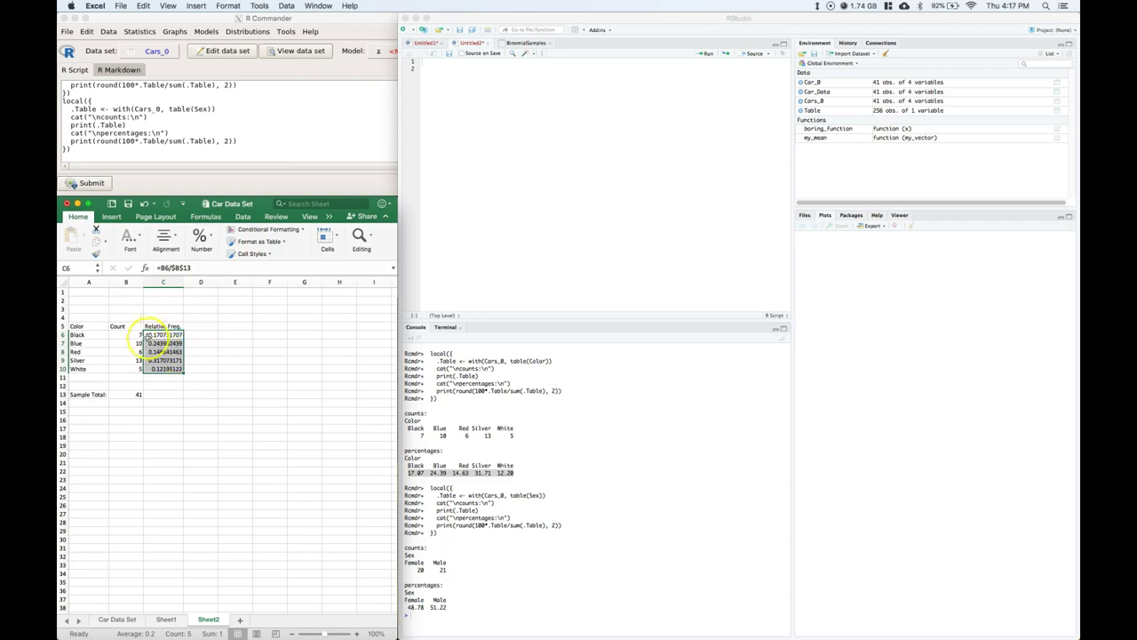
right_click(149, 337)
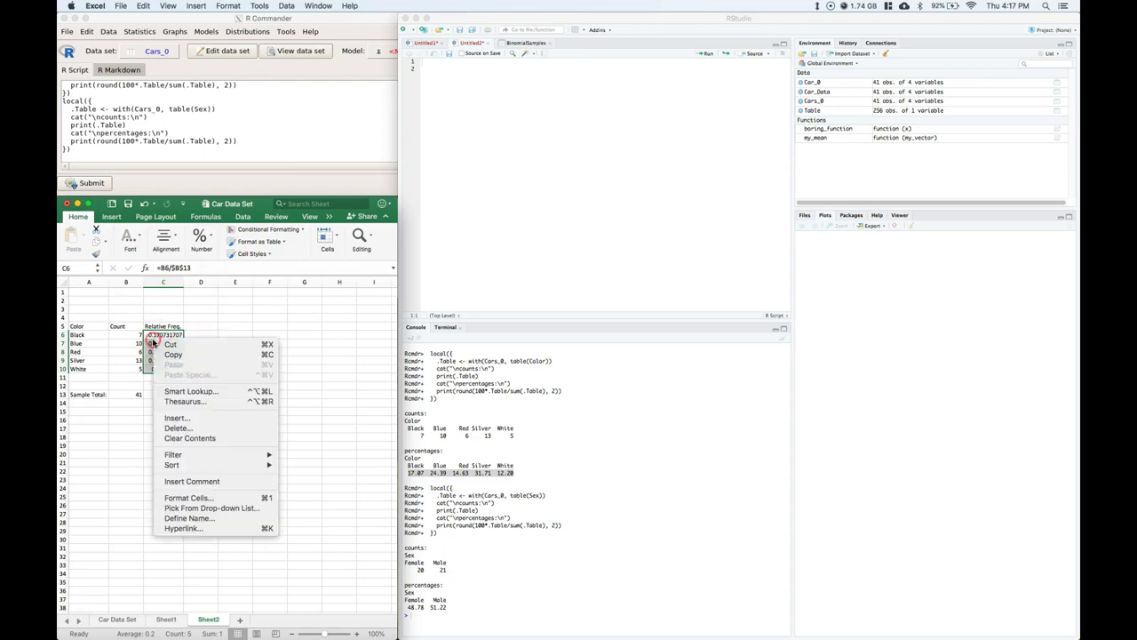
click(197, 498)
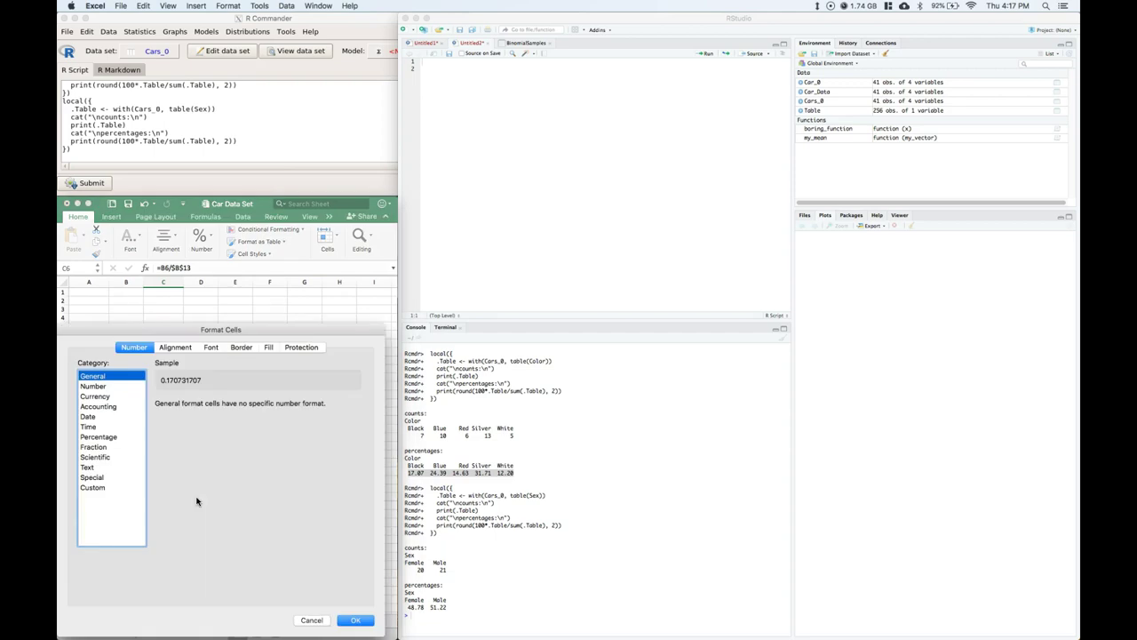
click(92, 385)
click(235, 402)
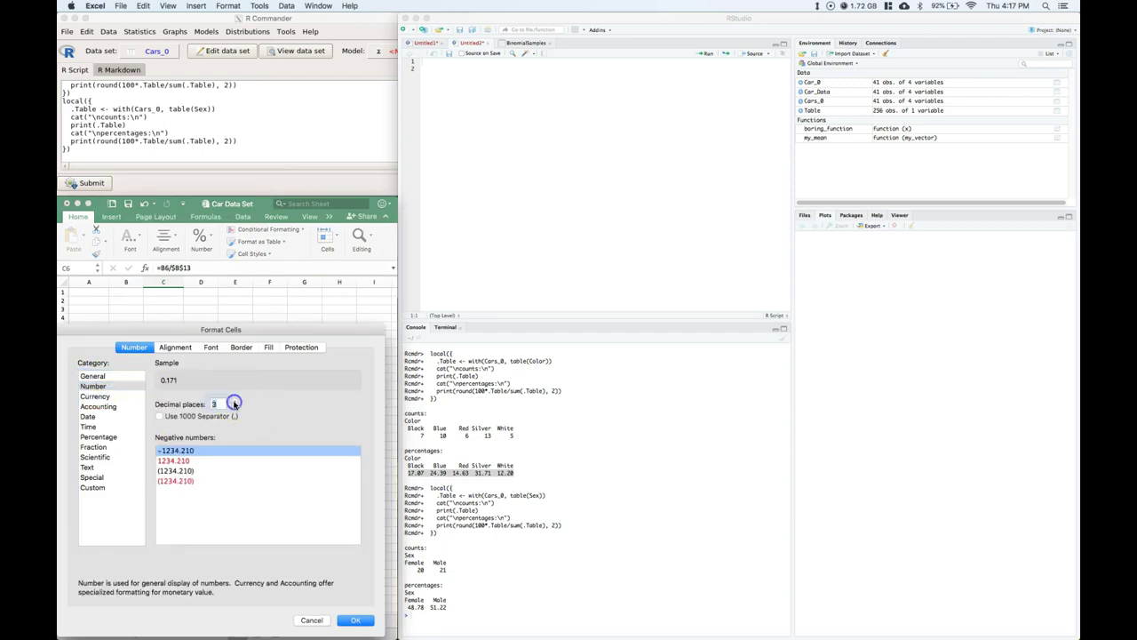
click(236, 402)
click(236, 402)
click(236, 402)
click(236, 409)
click(236, 409)
click(236, 408)
click(355, 619)
click(199, 394)
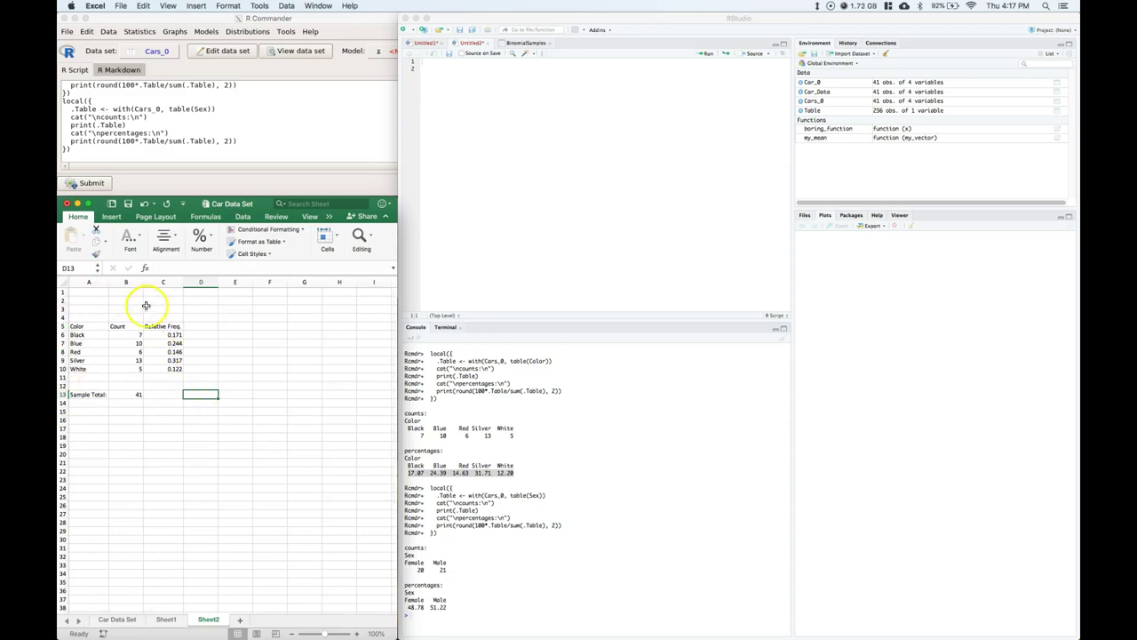
Enter 'Cumulative Freq.' in D5 and autofit column D to fit it
click(200, 326)
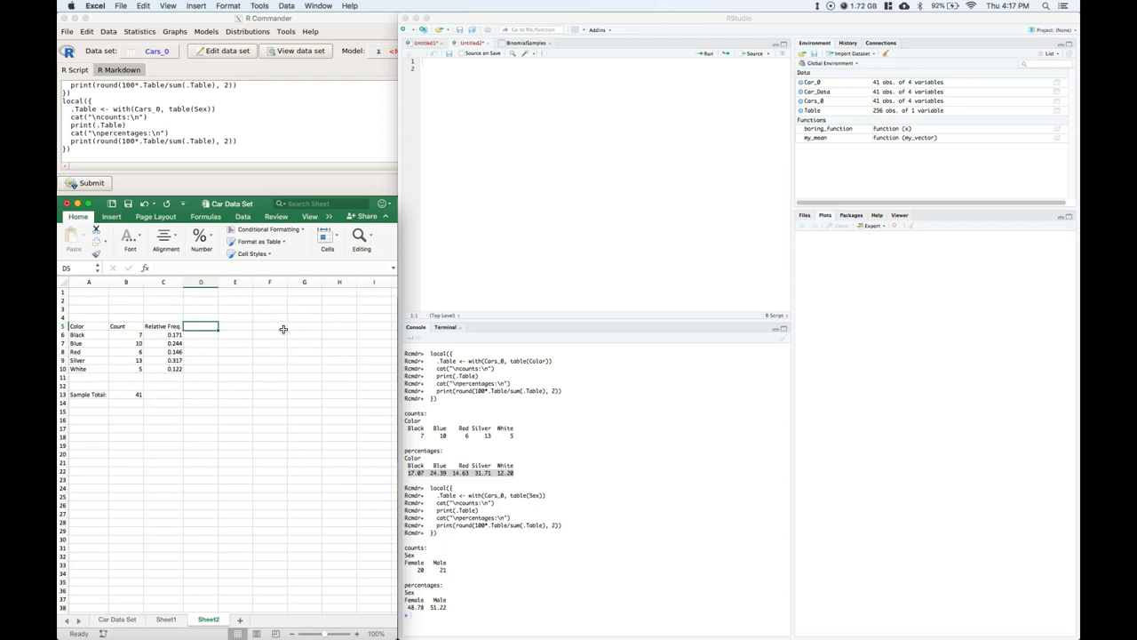
text(Cumulative Fre)
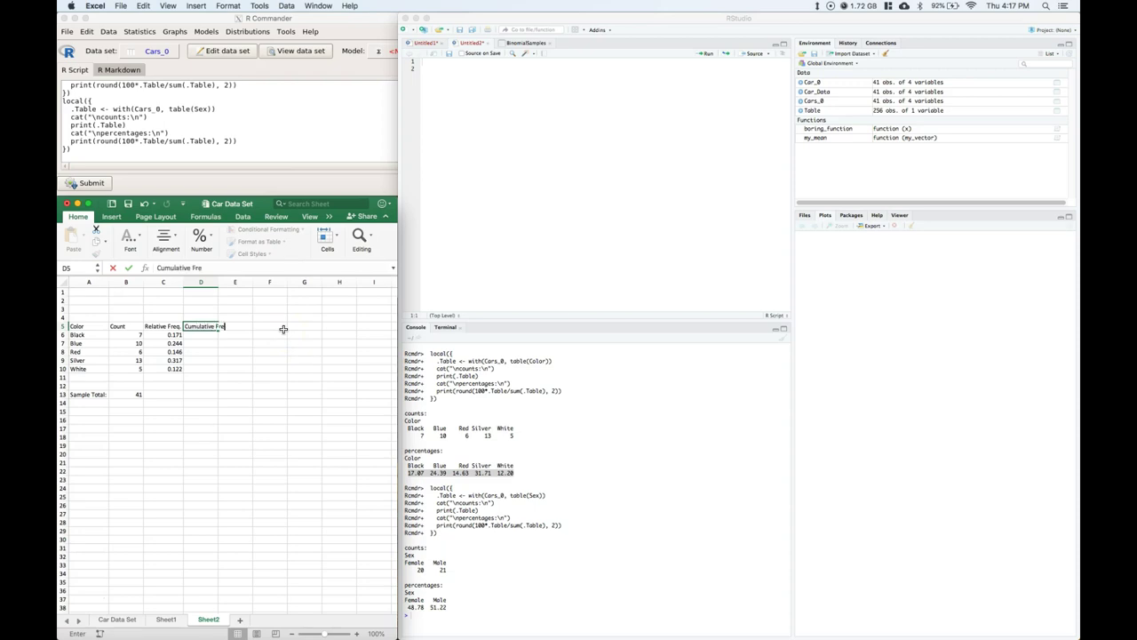
text(q.)
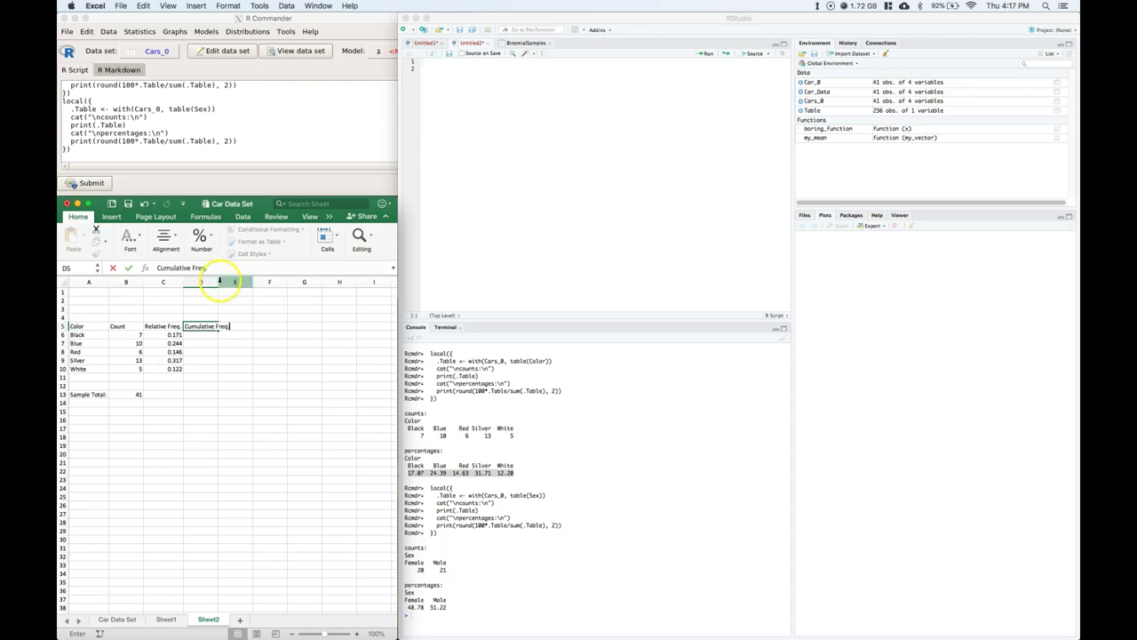
double_click(219, 282)
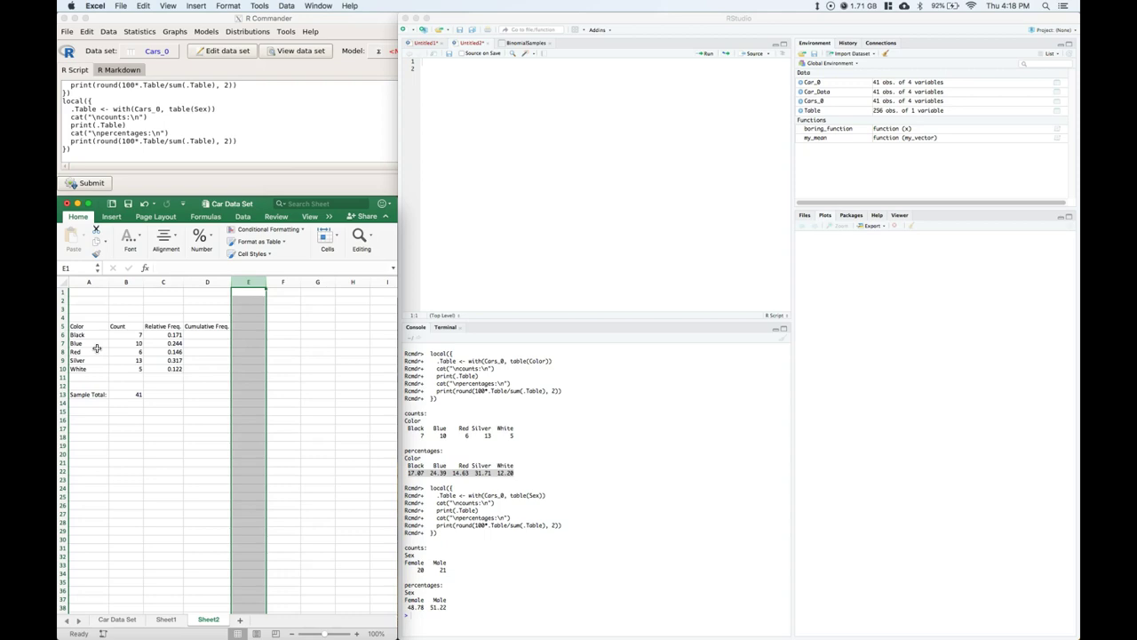
Delete column D and its Cumulative Freq. header, leaving the three-column table
click(207, 281)
right_click(207, 281)
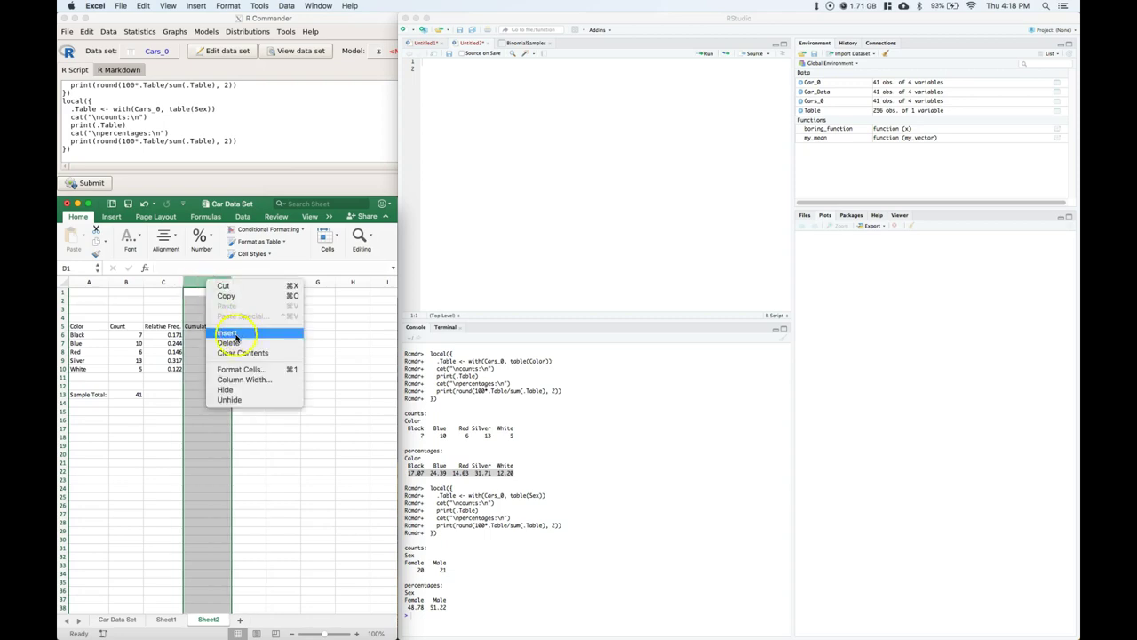
click(235, 336)
click(234, 386)
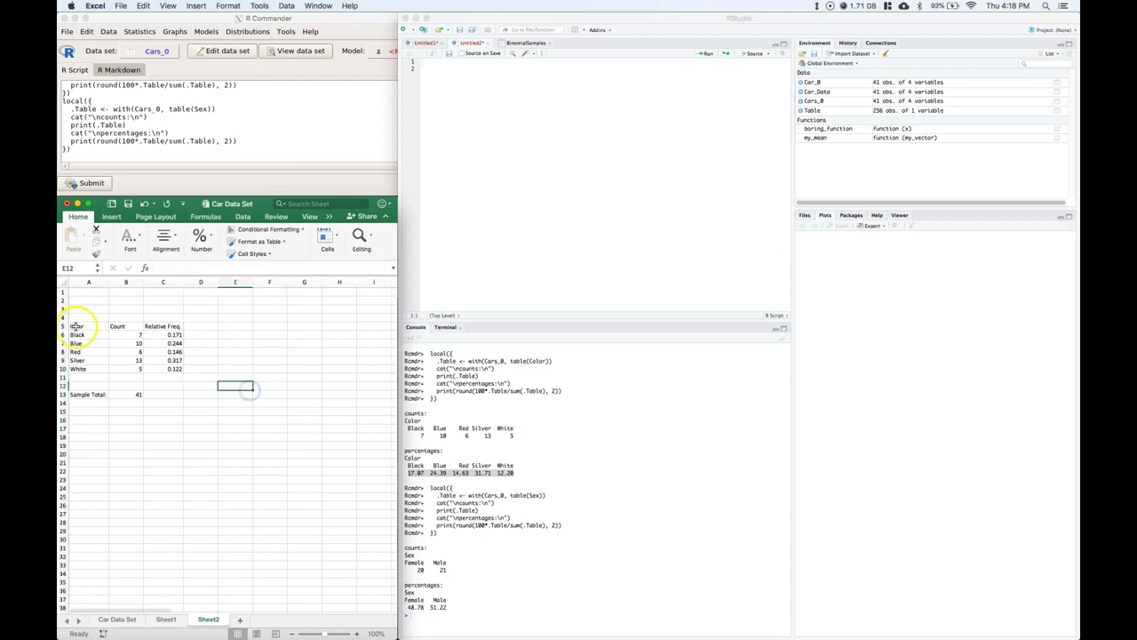
drag(76, 326, 162, 391)
click(231, 453)
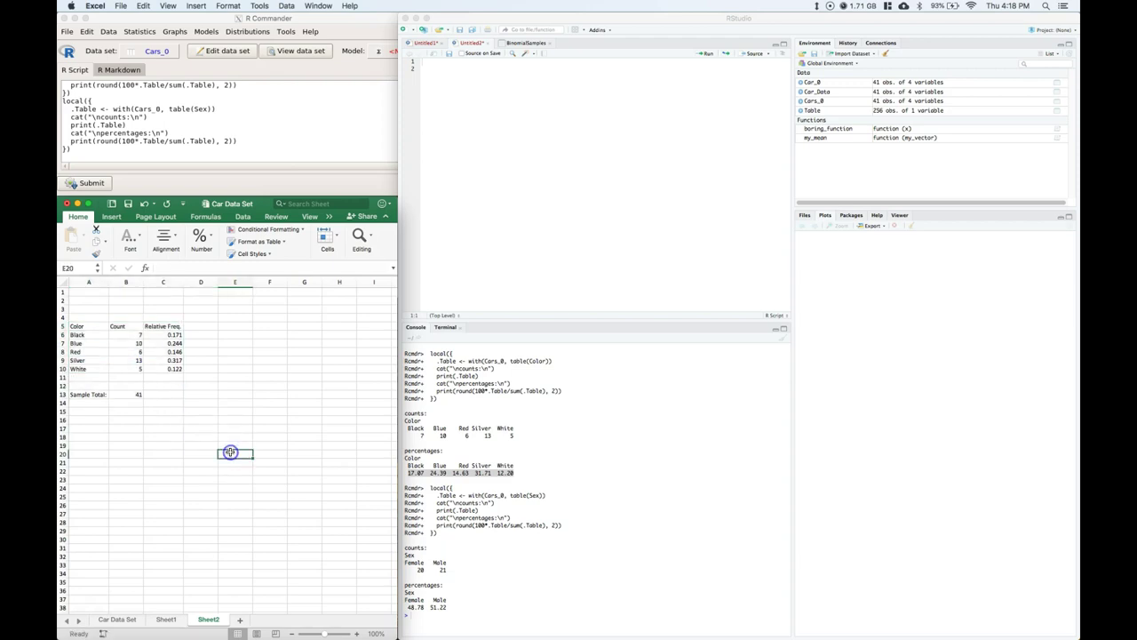